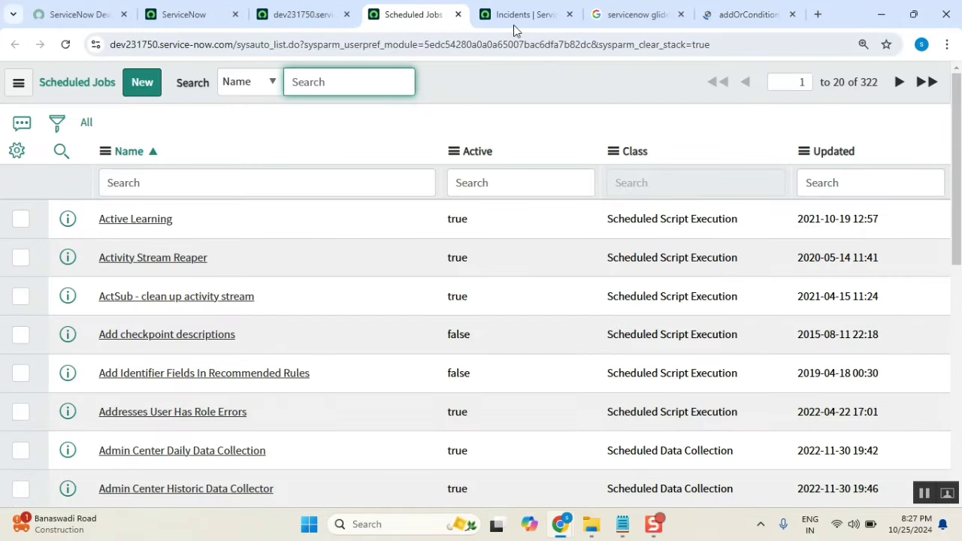
- On the Incidents list, build the filter Category is Software OR Category is Hardware
click(515, 17)
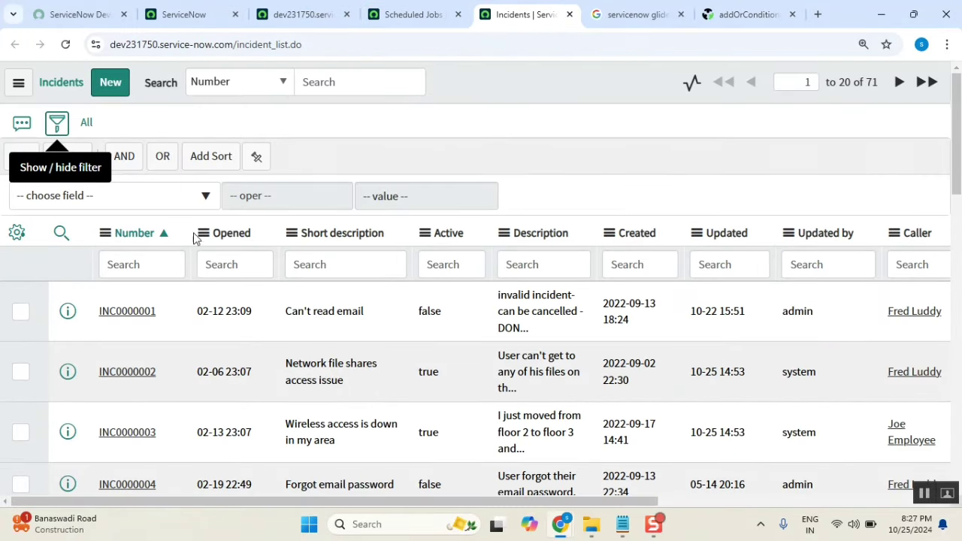
click(188, 210)
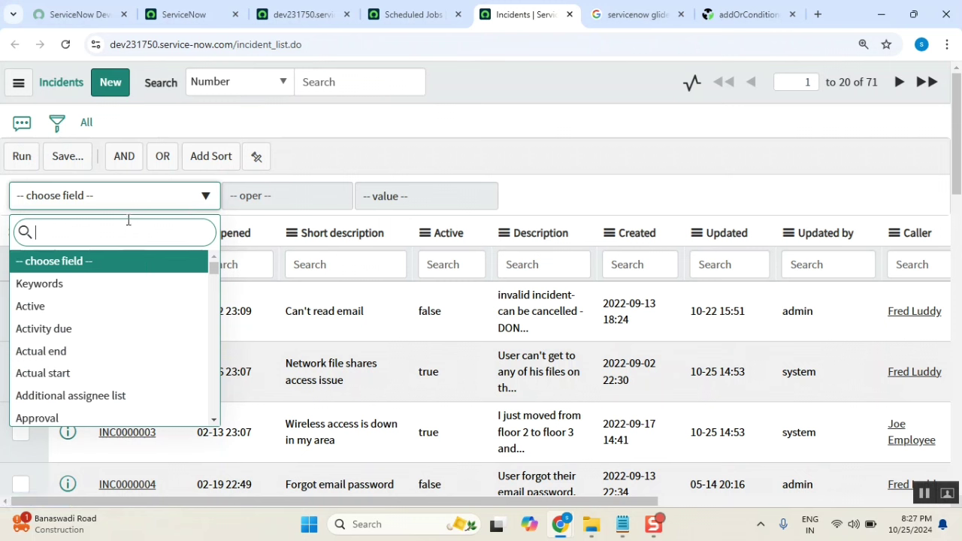
text(cat)
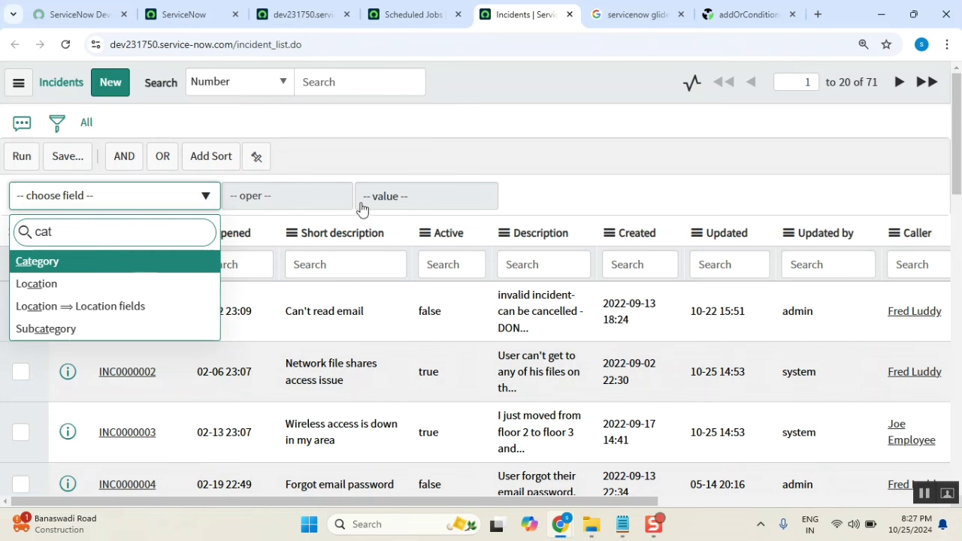
key(Return)
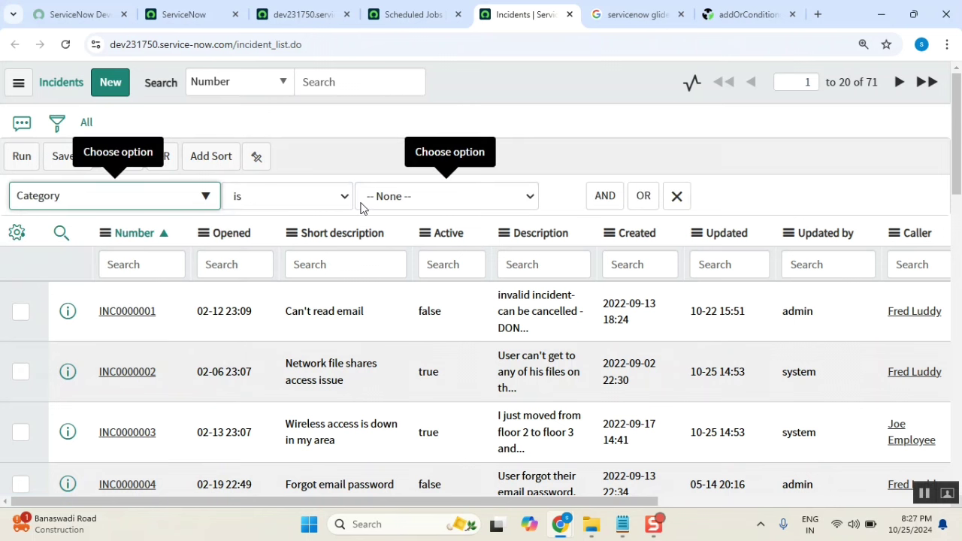
click(396, 199)
click(386, 259)
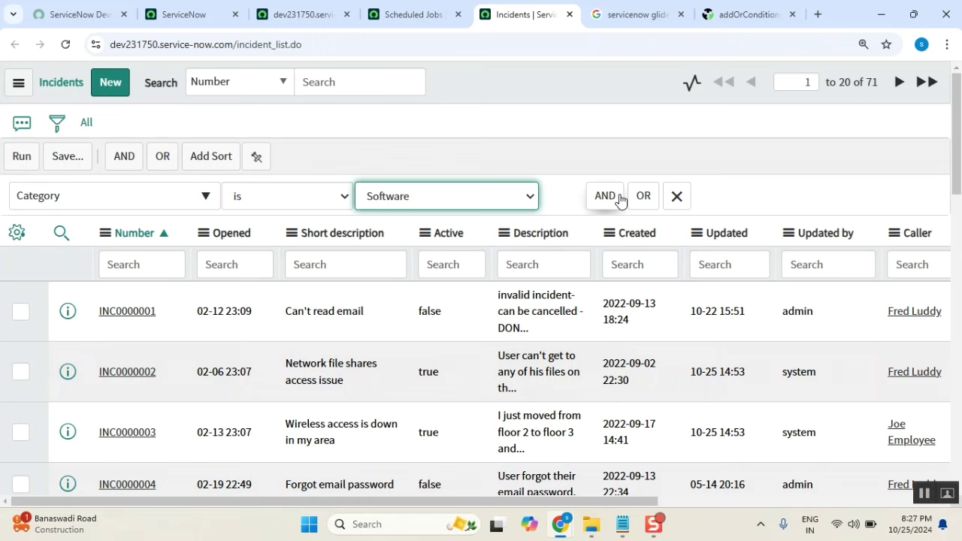
click(643, 196)
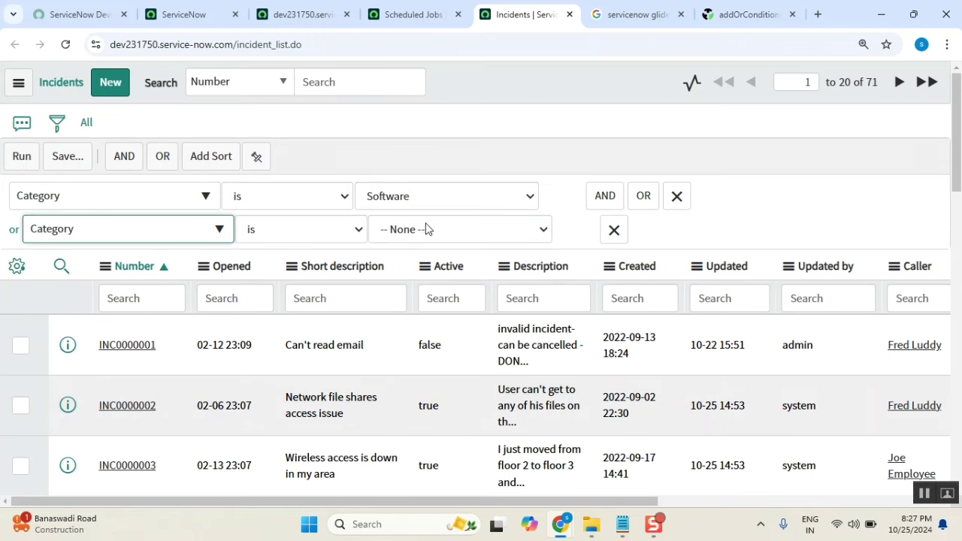
click(425, 228)
click(431, 314)
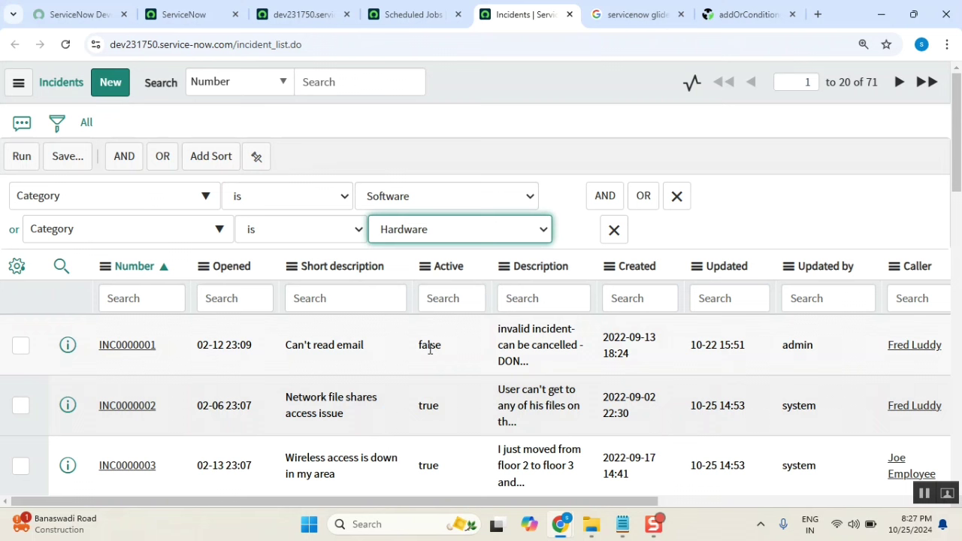
- Run the filter, confirm the 23 matching incidents, and bring the Notepad notes forward
click(21, 156)
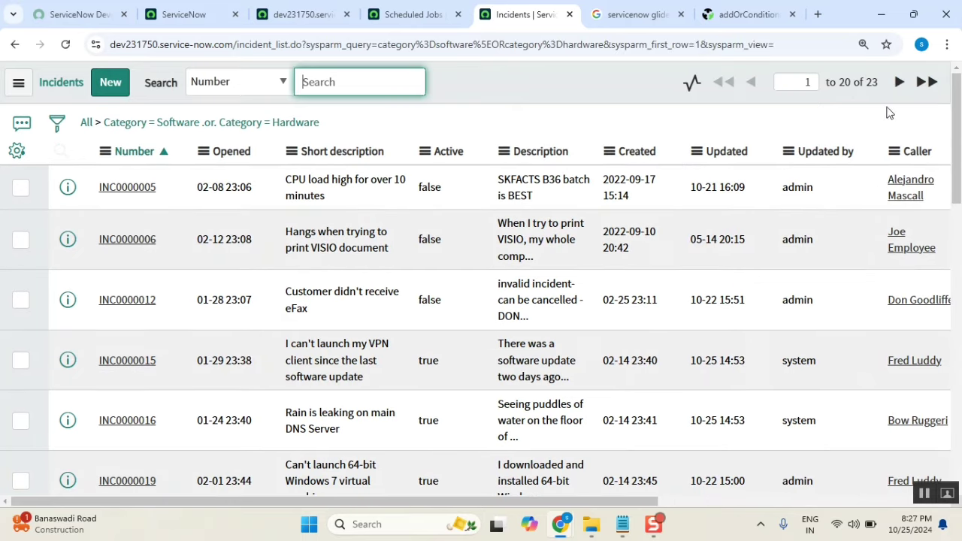
drag(851, 84, 878, 83)
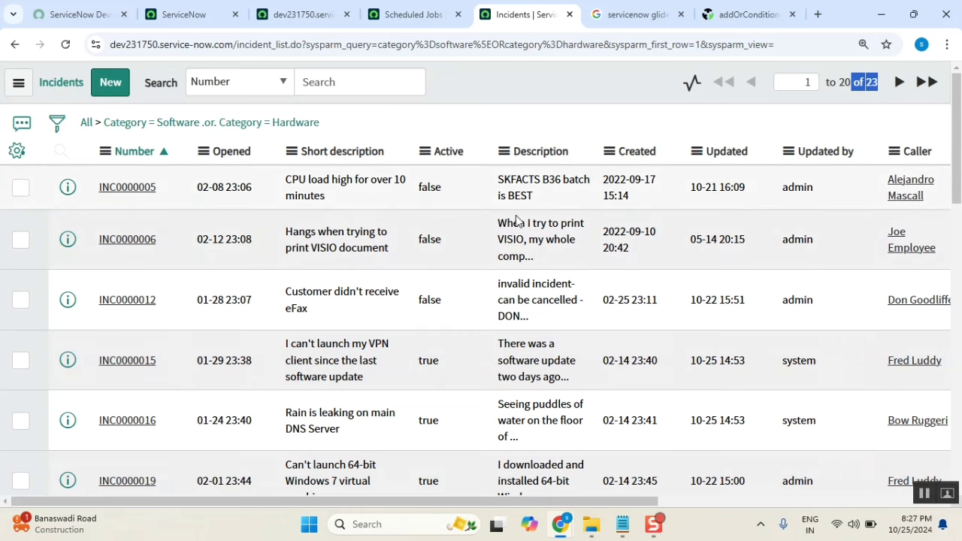
click(622, 524)
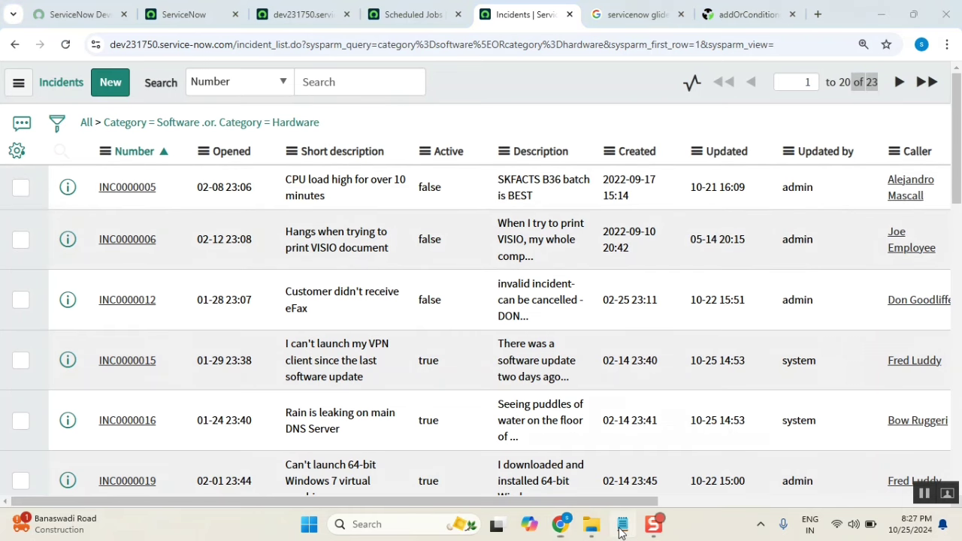
- Replace the old comment with 'get all the incidents with category software OR hardware and'
click(310, 403)
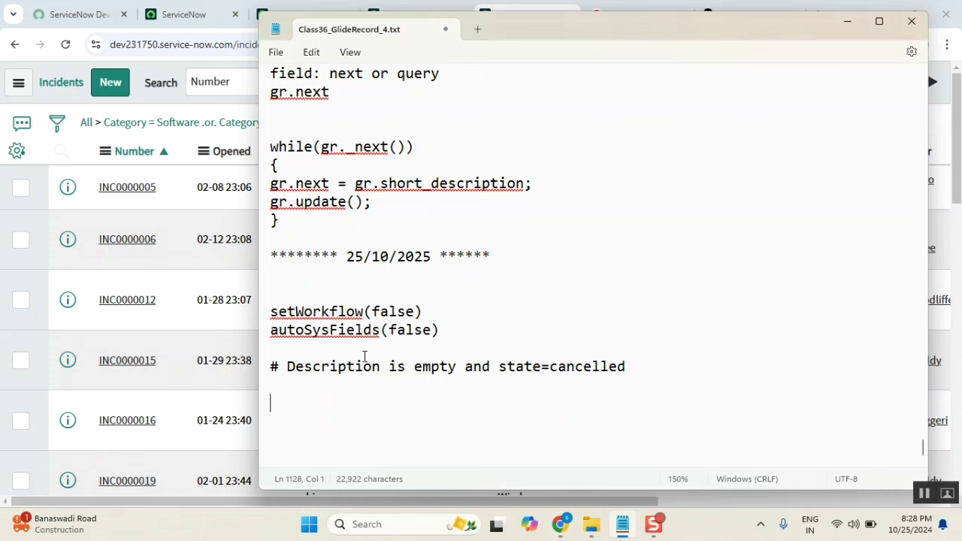
drag(626, 366, 288, 376)
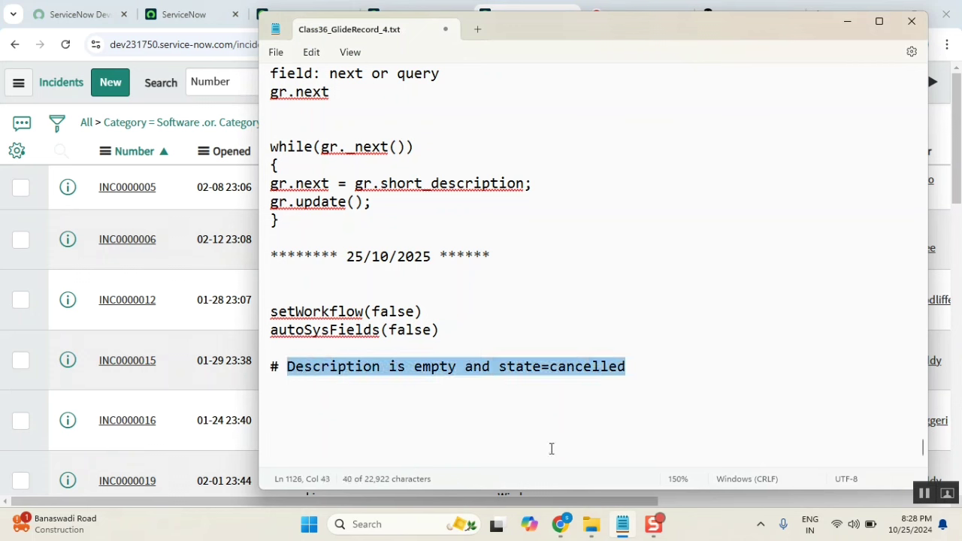
text(get al th)
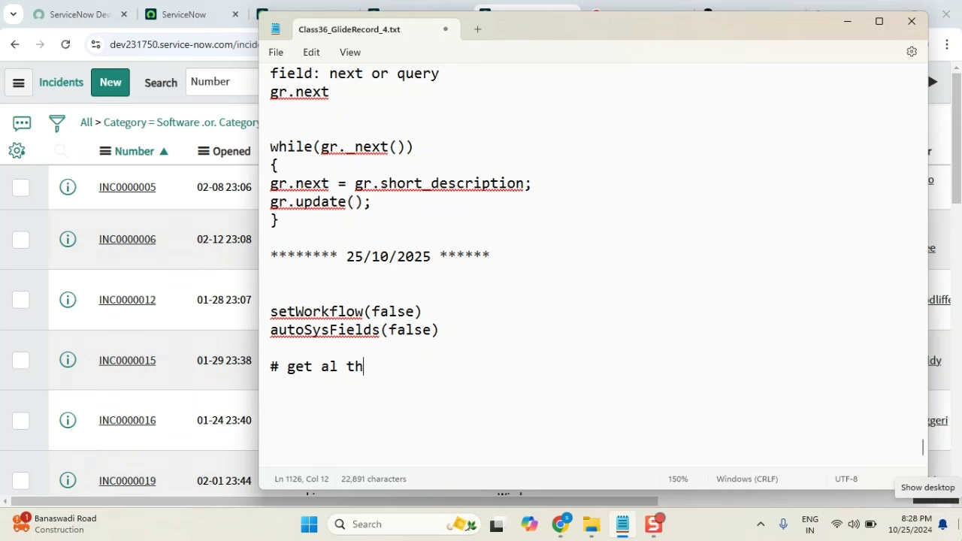
key(BackSpace)
key(BackSpace)
key(BackSpace)
text(l the)
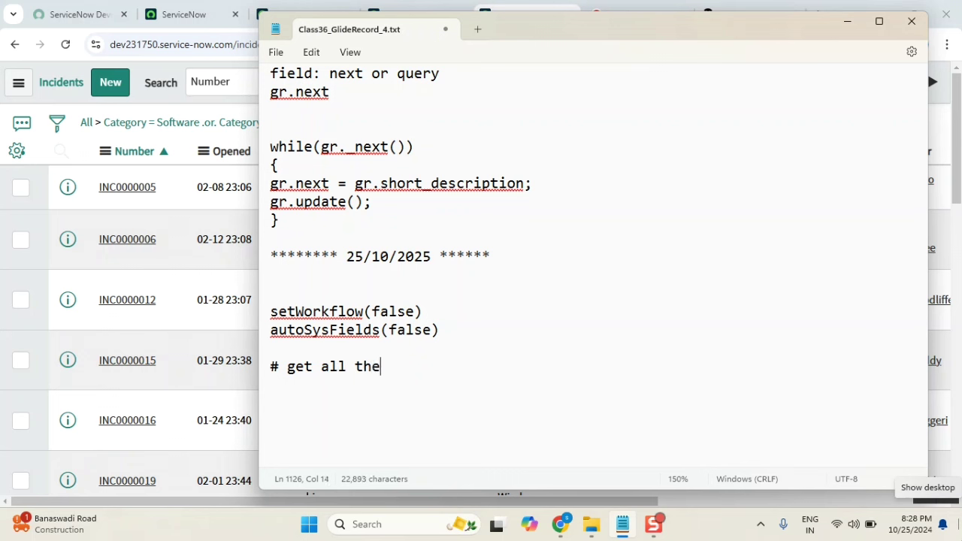
text( incidents who)
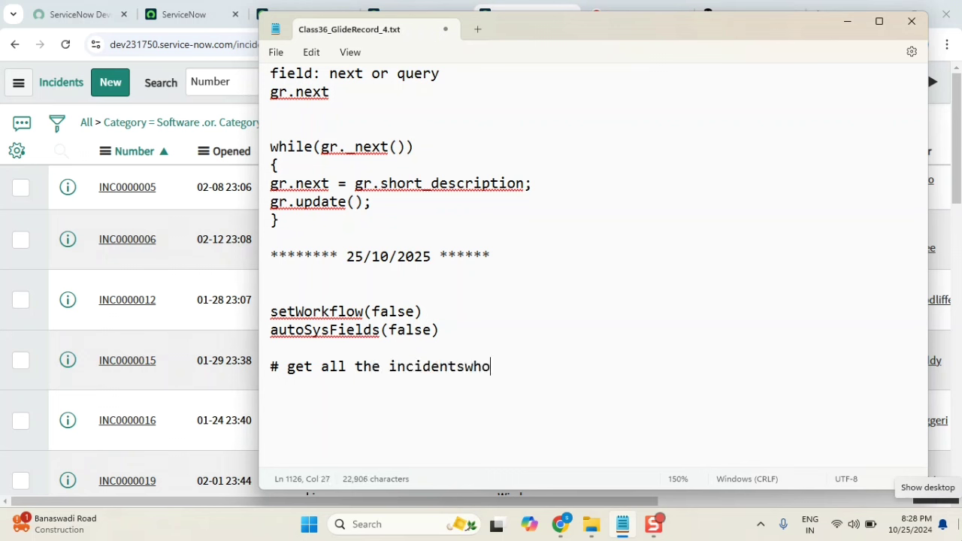
key(BackSpace)
key(BackSpace)
key(BackSpace)
text(with)
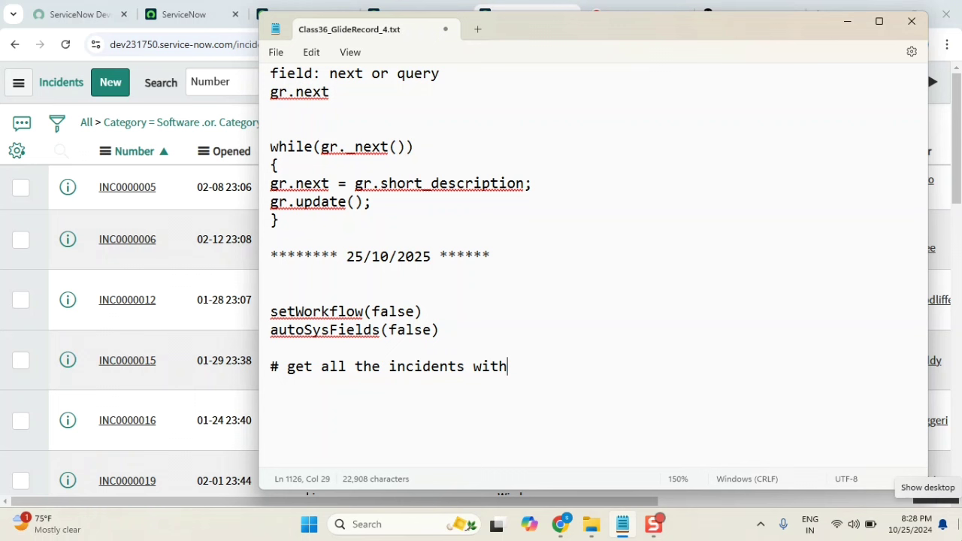
text( s)
key(BackSpace)
text(catego)
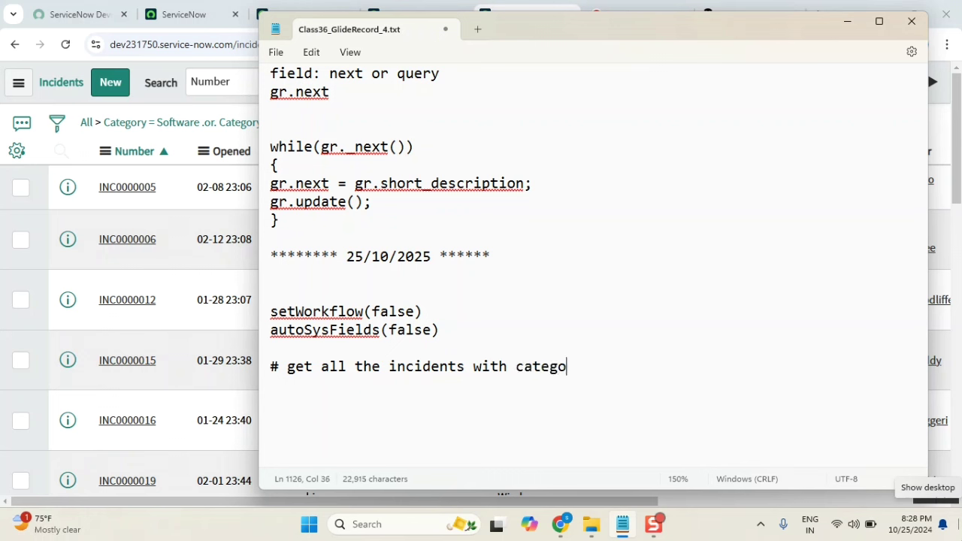
text(ry softwar)
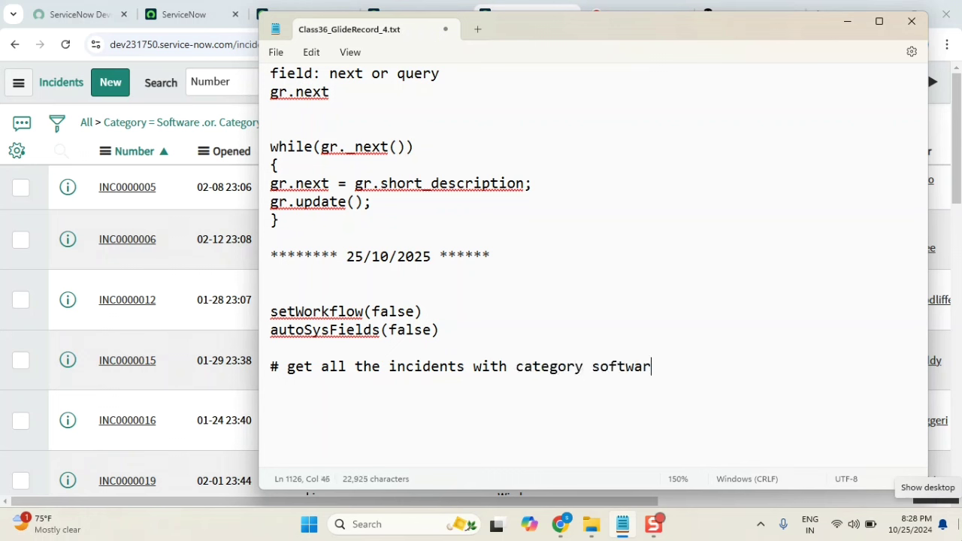
text(e OR )
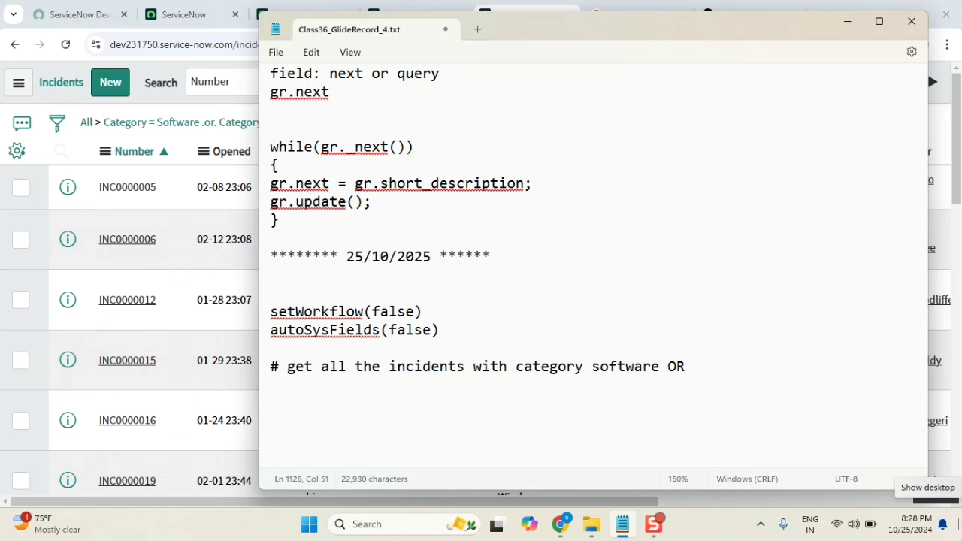
text(hardw)
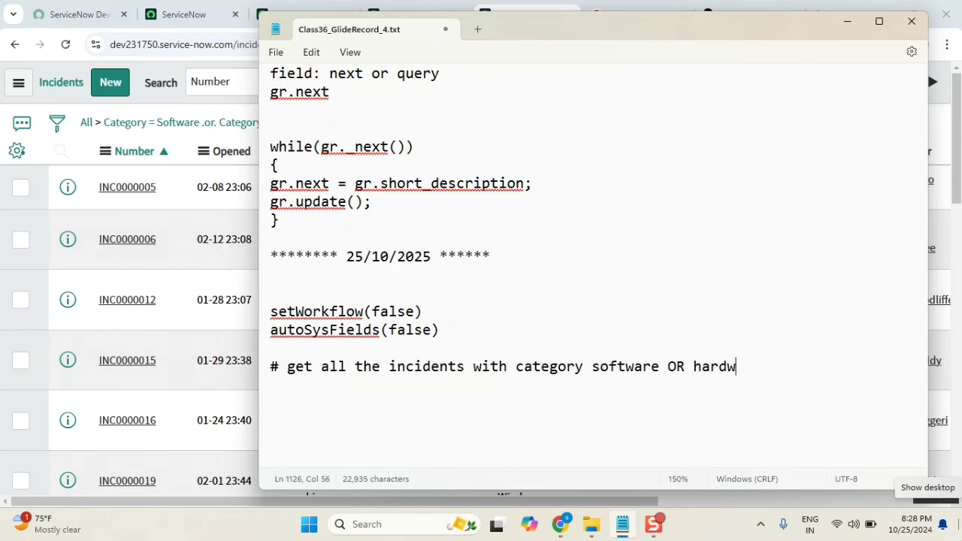
text(are and)
- Continue the comment: 'update the work notes with "Today is Friday - Enjoy the weekend'
key(Return)
text(update the )
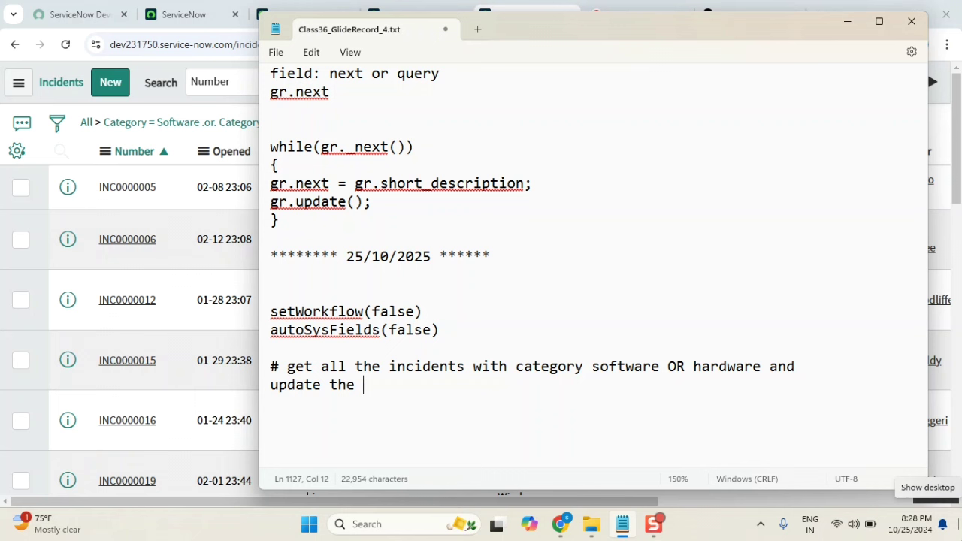
text(worn)
text( not)
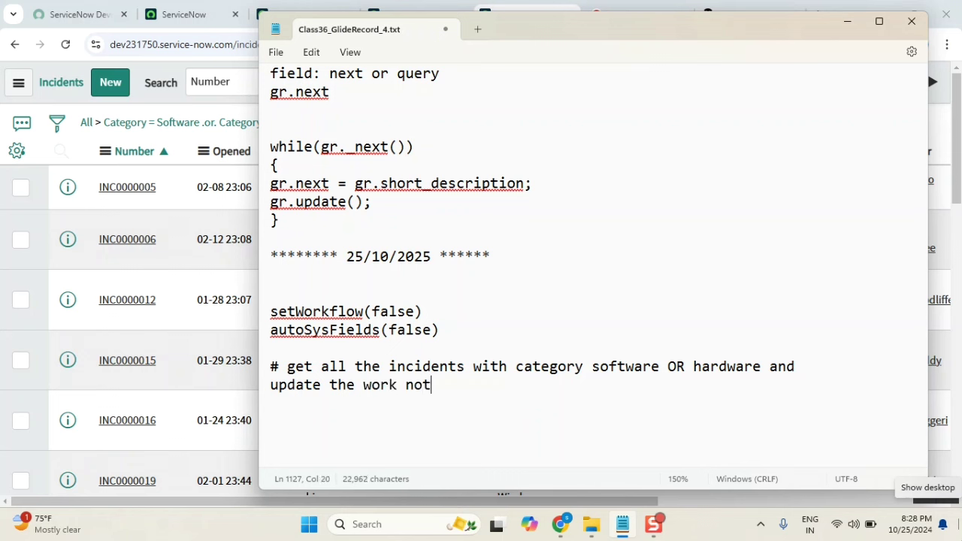
text(eswith)
key(BackSpace)
key(BackSpace)
key(BackSpace)
key(BackSpace)
text(with ")
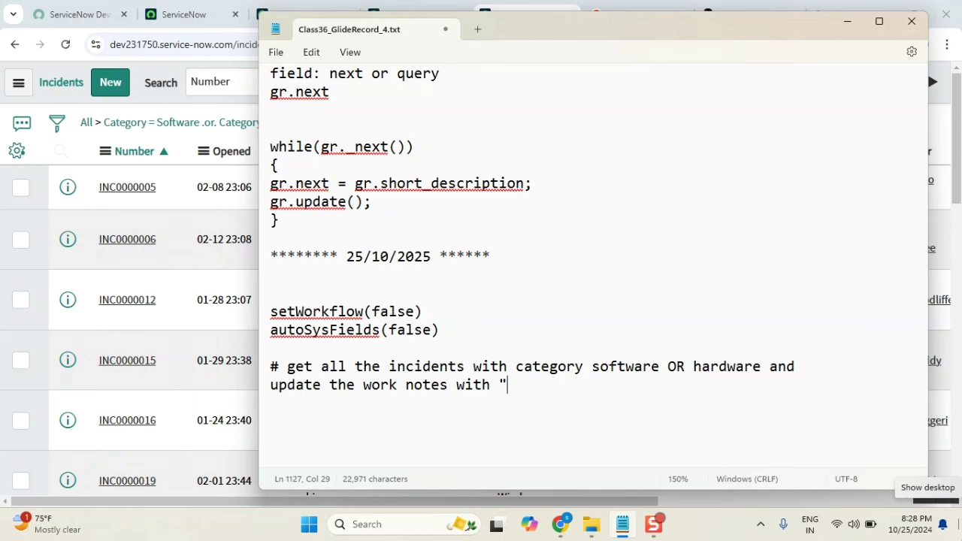
text(Tod)
text(ay)
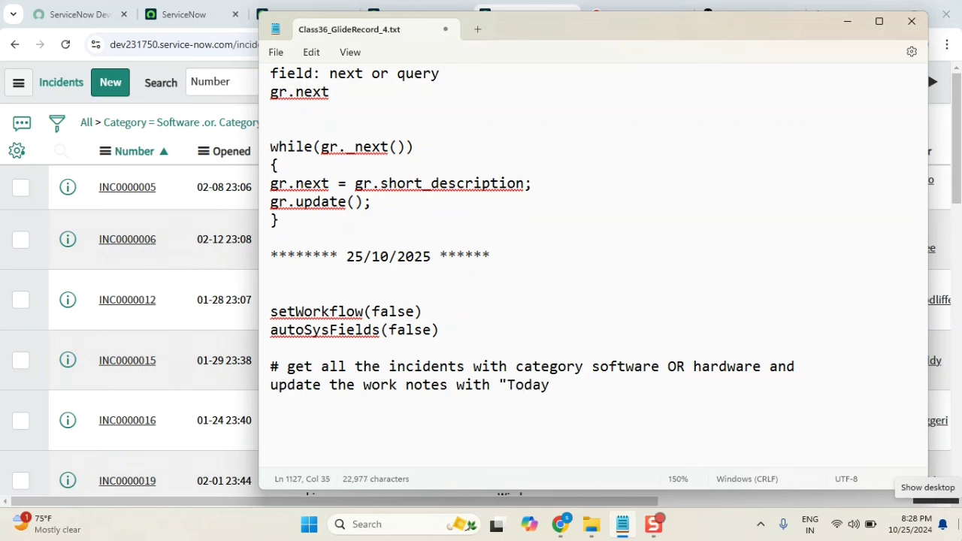
text( is Frida)
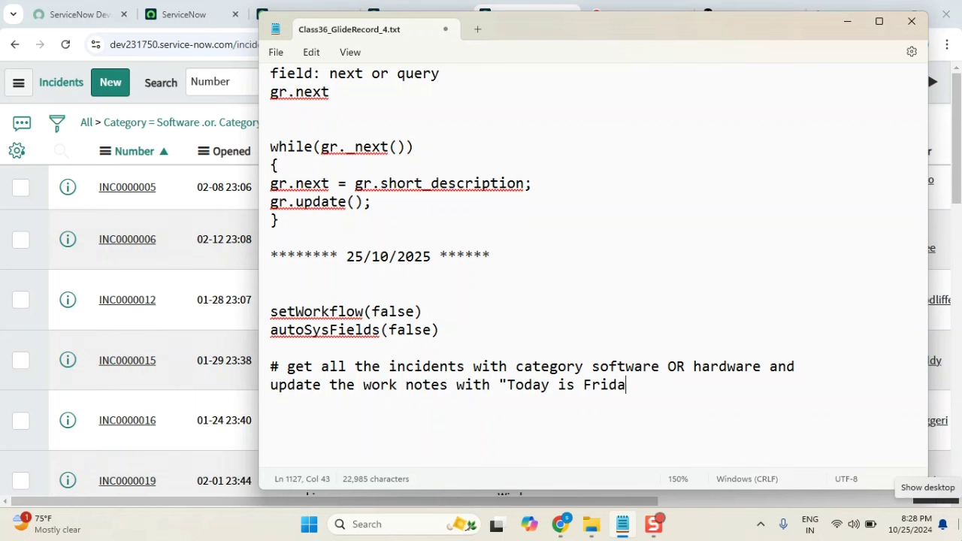
text(y - )
text(Enjoy th)
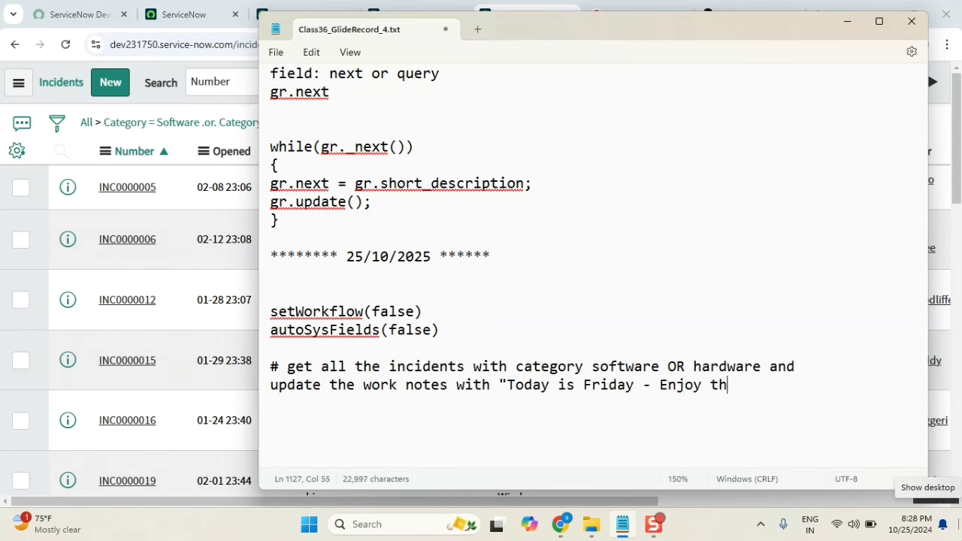
text(e week)
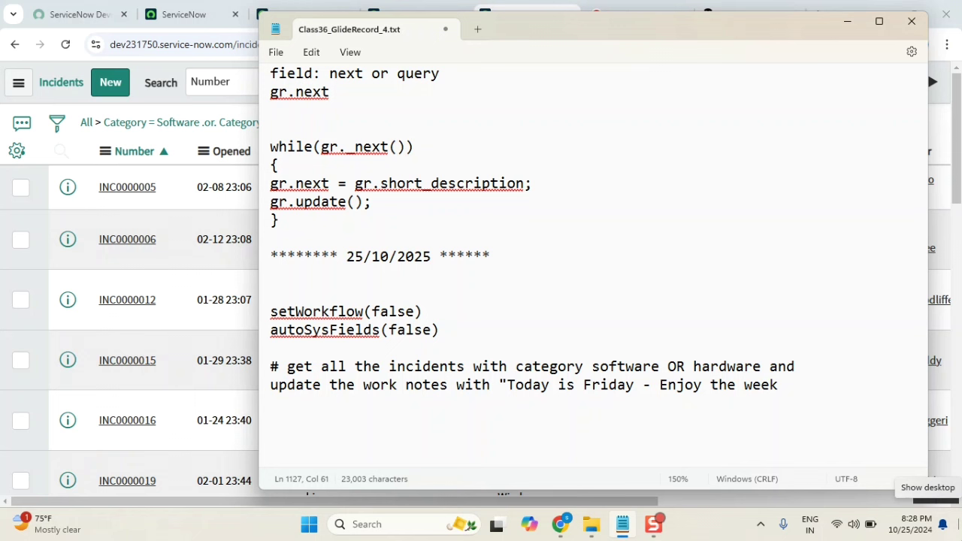
text(end)
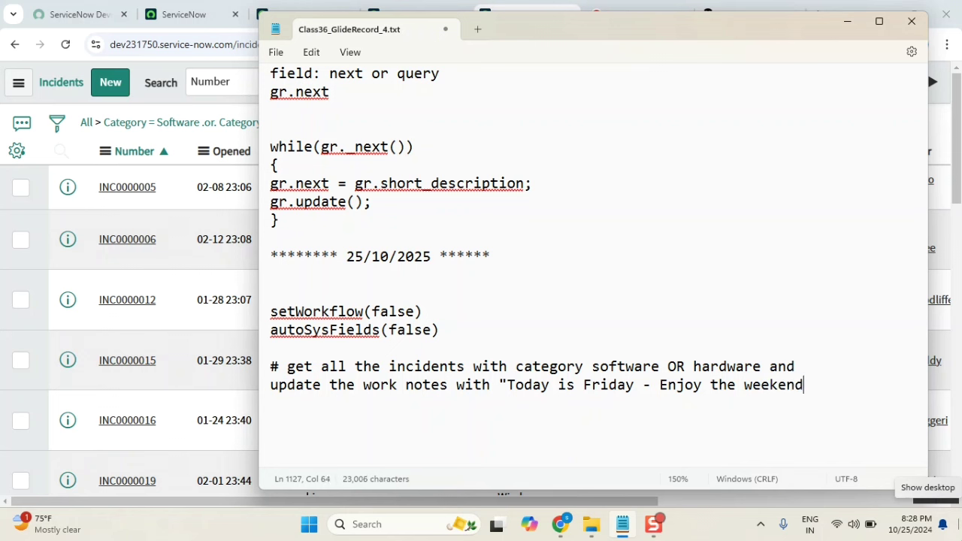
key(Return)
key(Return)
key(Return)
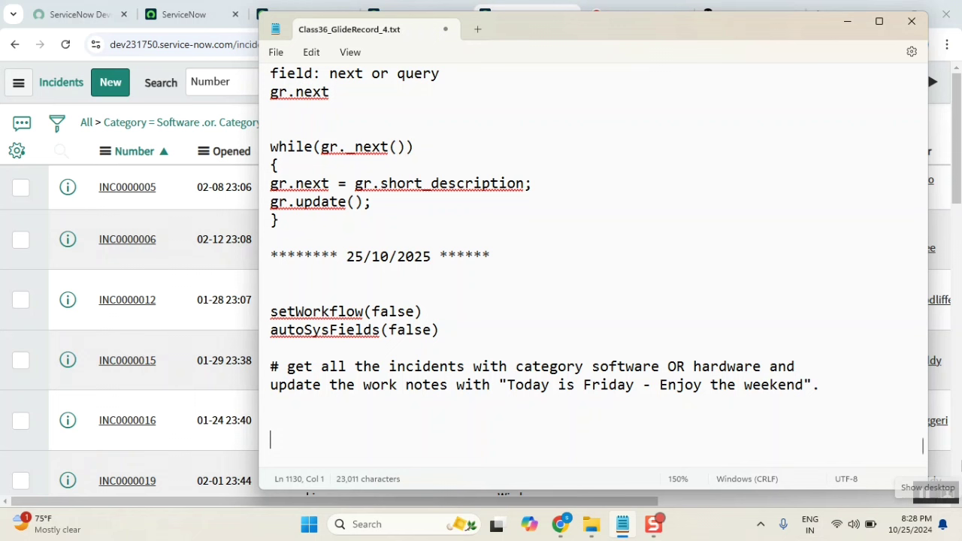
- Copy the incident list's filter query from the Hardware breadcrumb condition
mouse_move(812, 384)
mouse_down()
mouse_move(660, 366)
mouse_move(538, 387)
mouse_move(504, 380)
mouse_up()
click(526, 243)
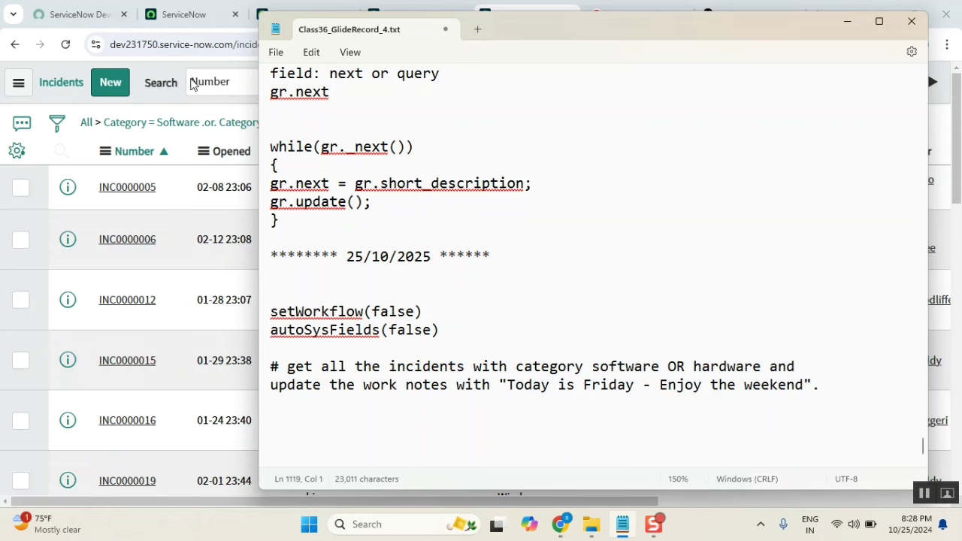
drag(592, 35, 632, 81)
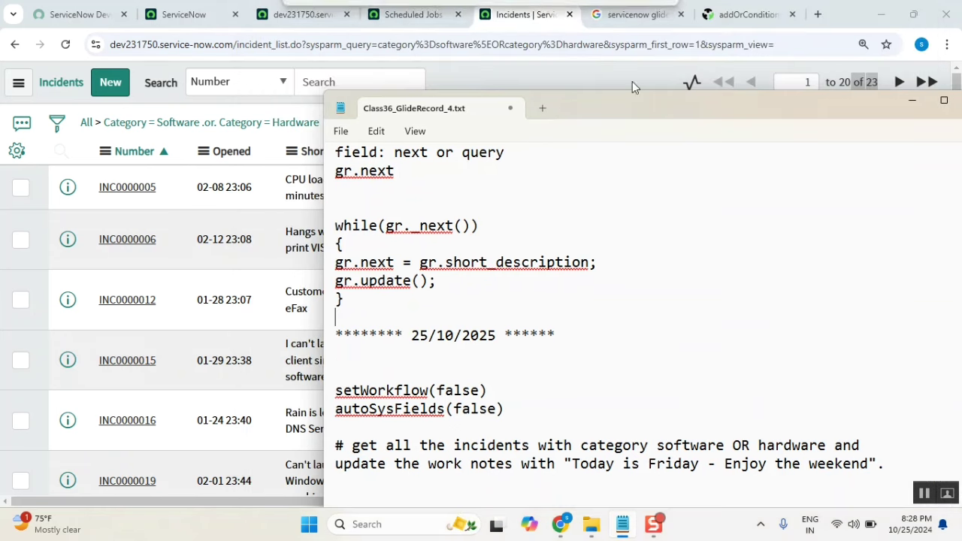
click(580, 21)
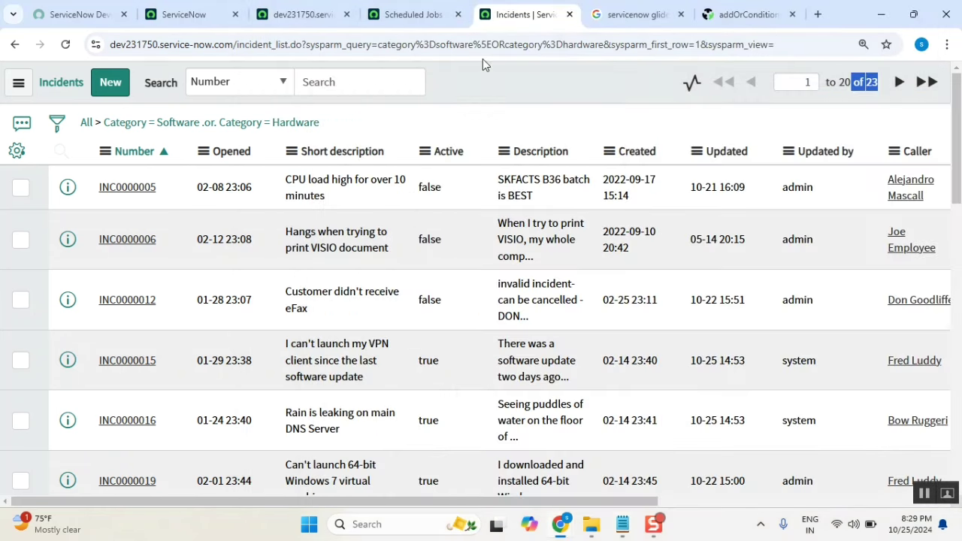
right_click(297, 124)
click(336, 178)
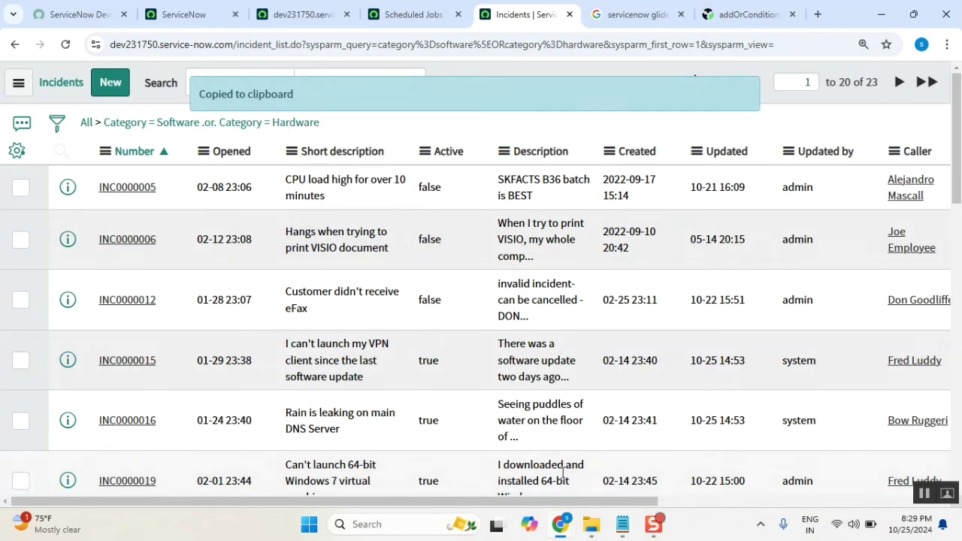
- Paste category=software^ORcategory=hardware on the empty line below the comment
click(555, 438)
scroll(555, 438, down, 1)
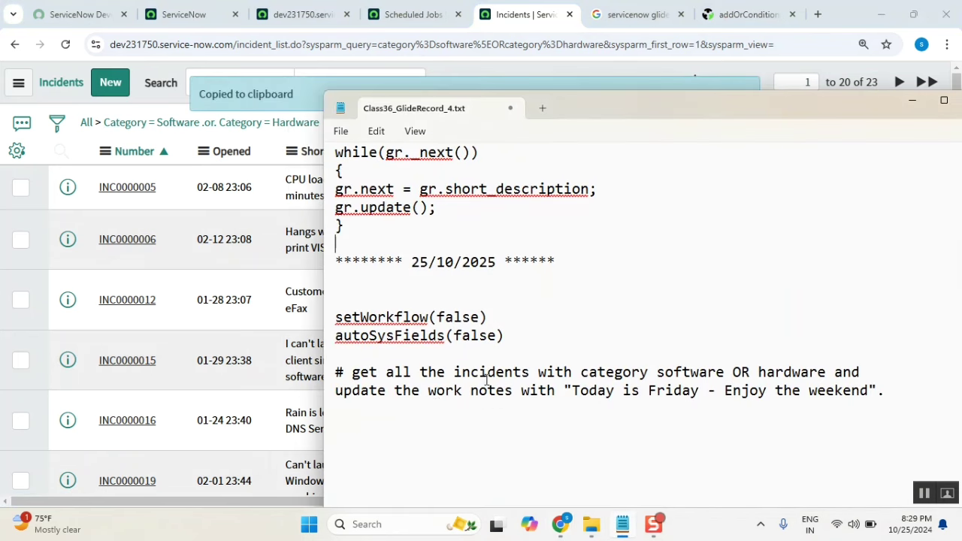
click(439, 430)
key(ctrl+v)
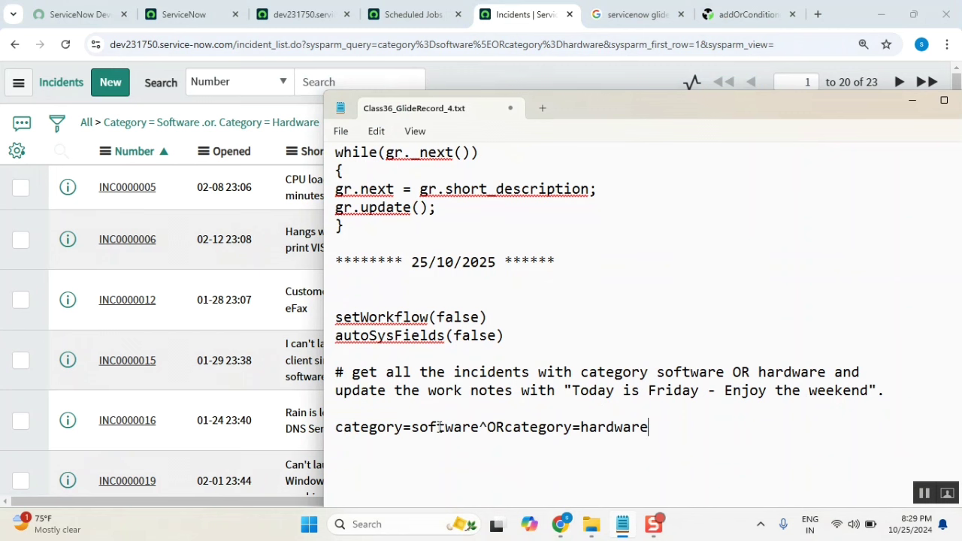
- Add the line 'NOTE: use only add query or dont use encoded query' and delete the query line
click(348, 414)
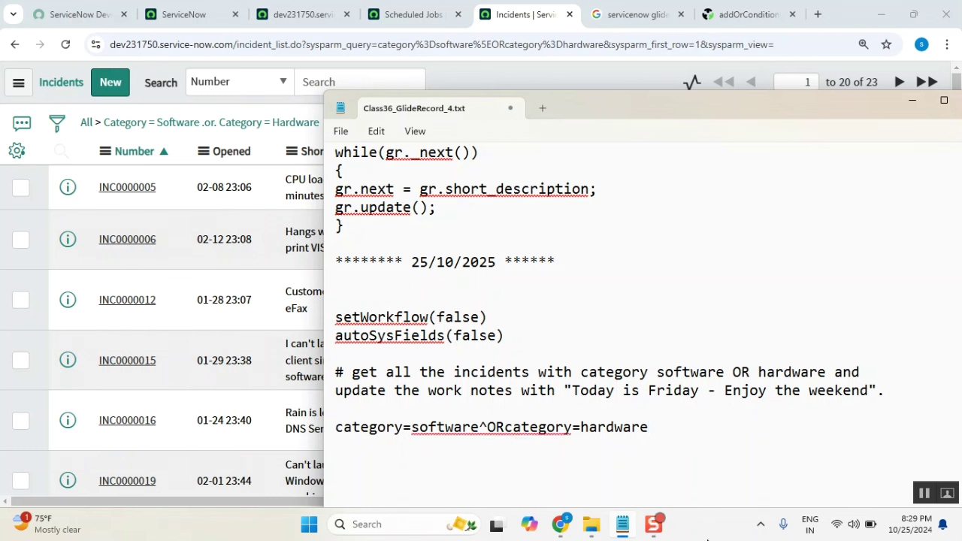
text(NOte)
key(BackSpace)
key(BackSpace)
text(TE)
text( s)
text(se )
text(on)
text(l)
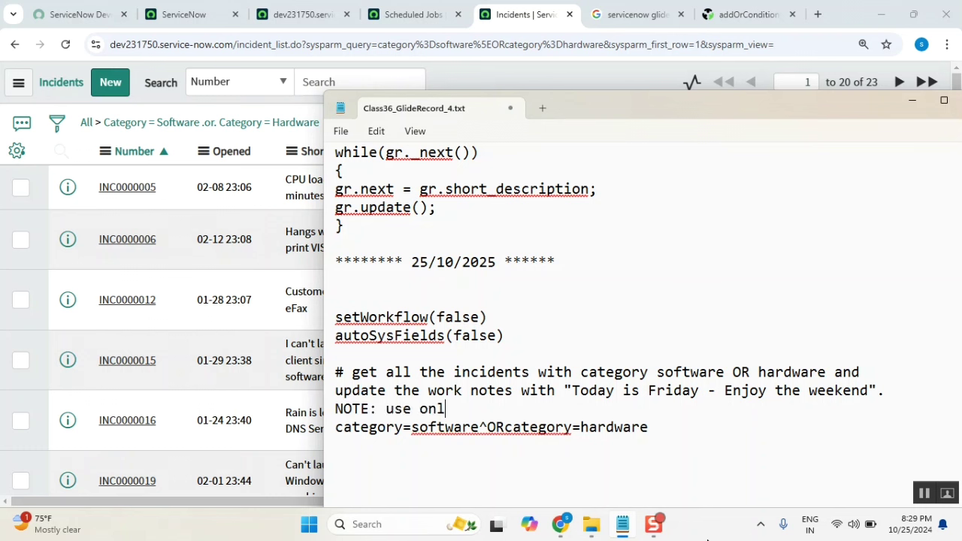
text(y add que)
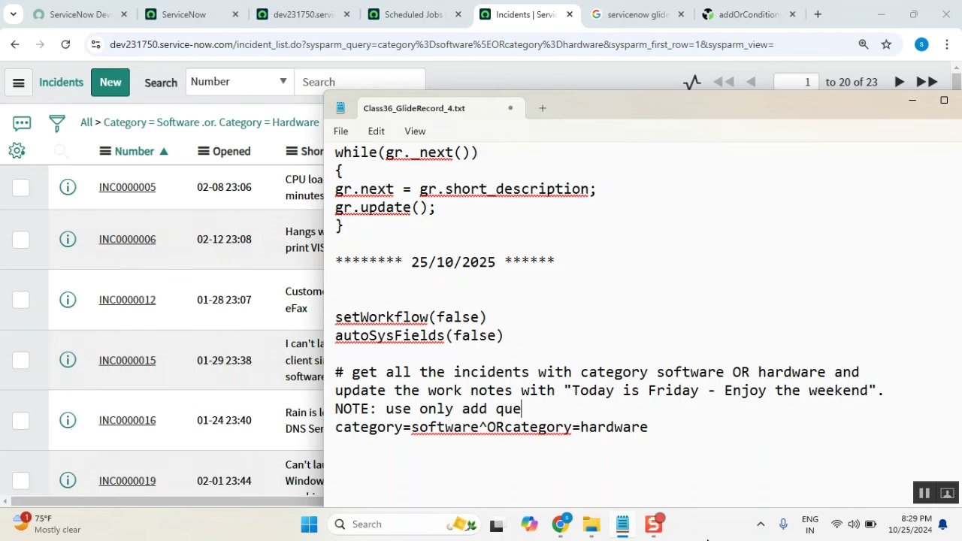
text(ry or )
text(dont use en)
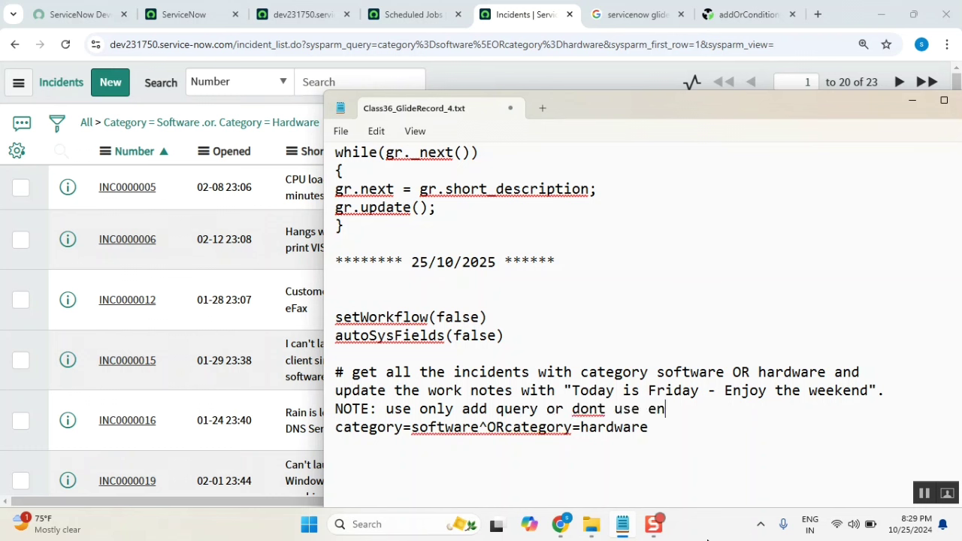
text(coded qu)
text(ery.)
key(Return)
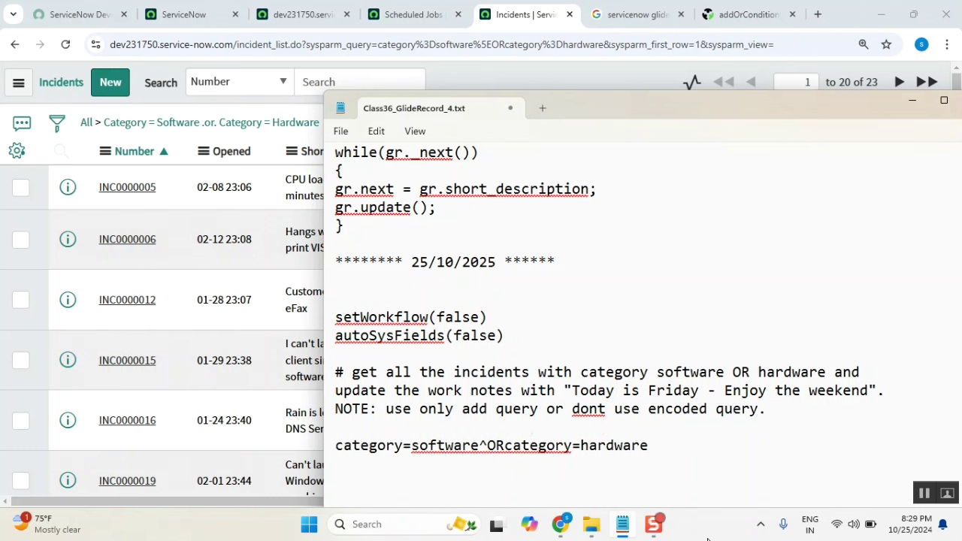
triple_click(661, 445)
key(BackSpace)
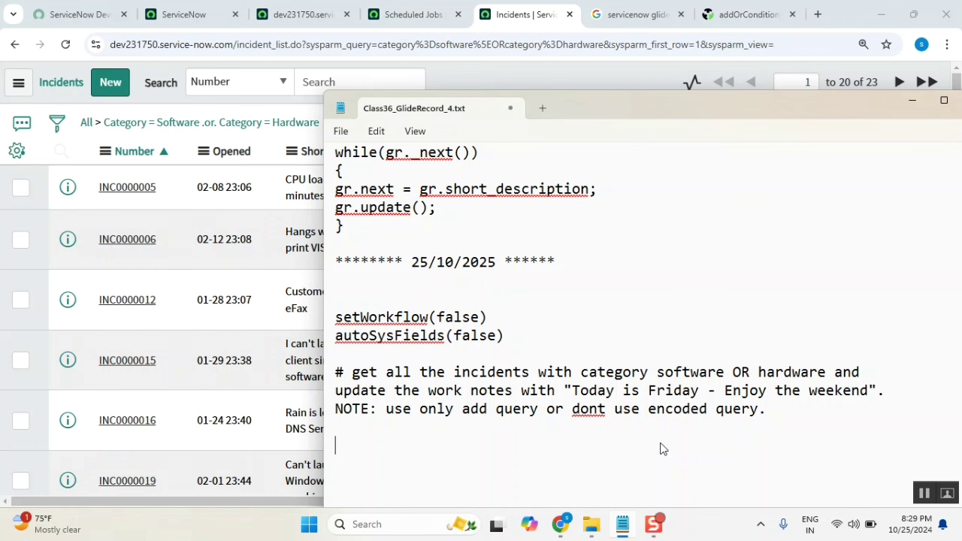
- Write var gr = new GlideRecord('incident'); and an addQuery line for category software
text(var )
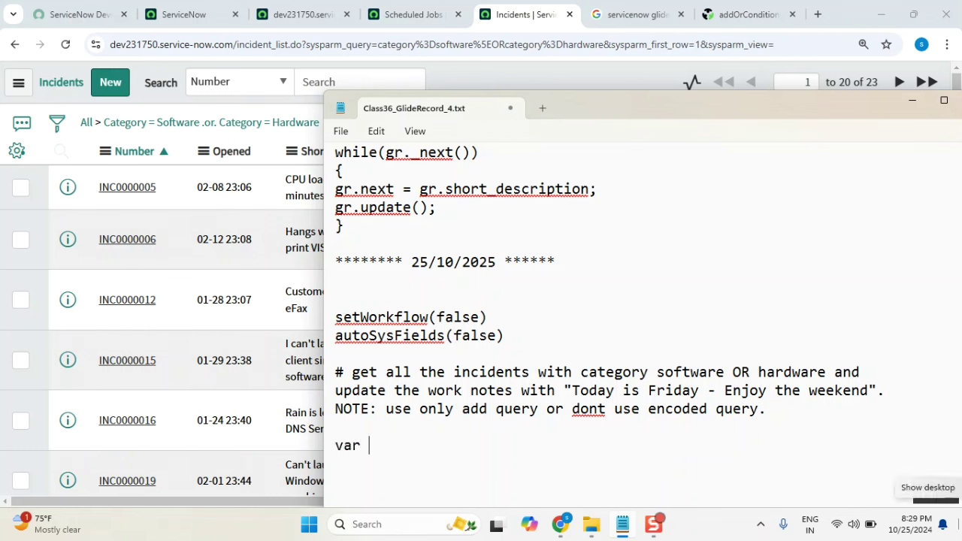
text(gr = new )
text(Glide)
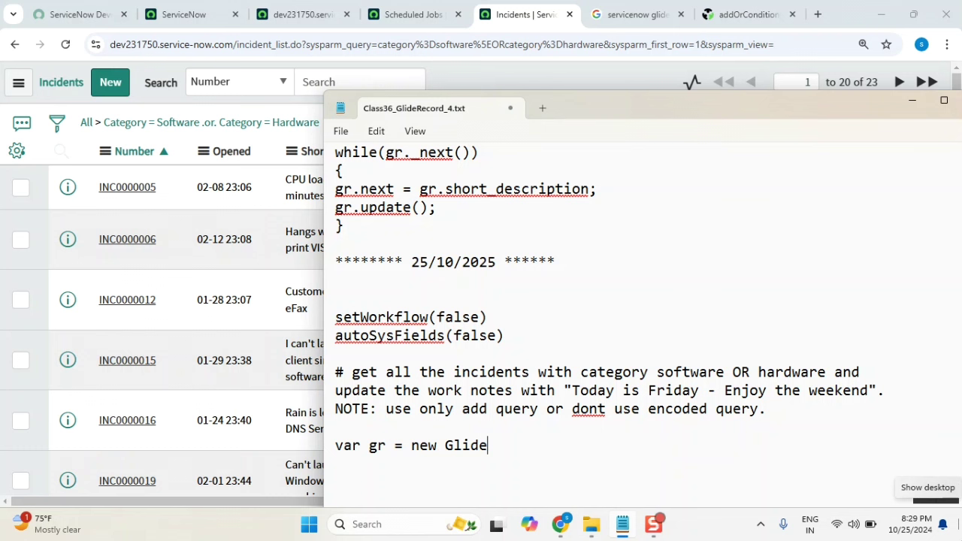
text(Record()
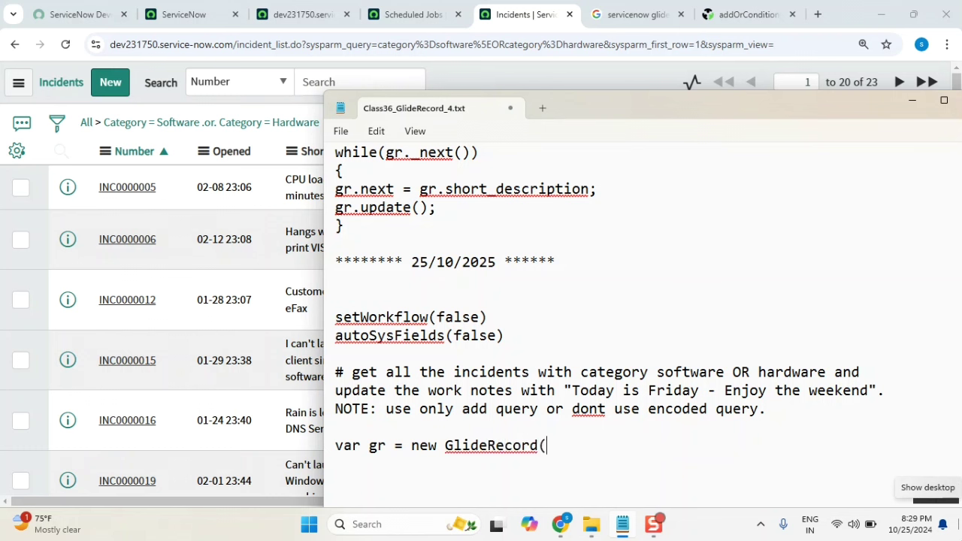
text('incident')
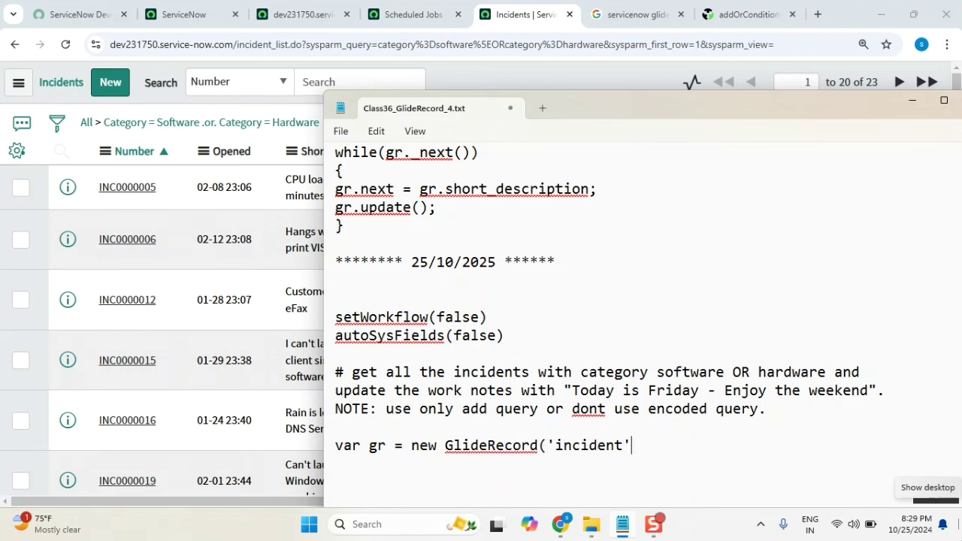
text())
key(BackSpace)
text(;)
text(gr.)
text(add)
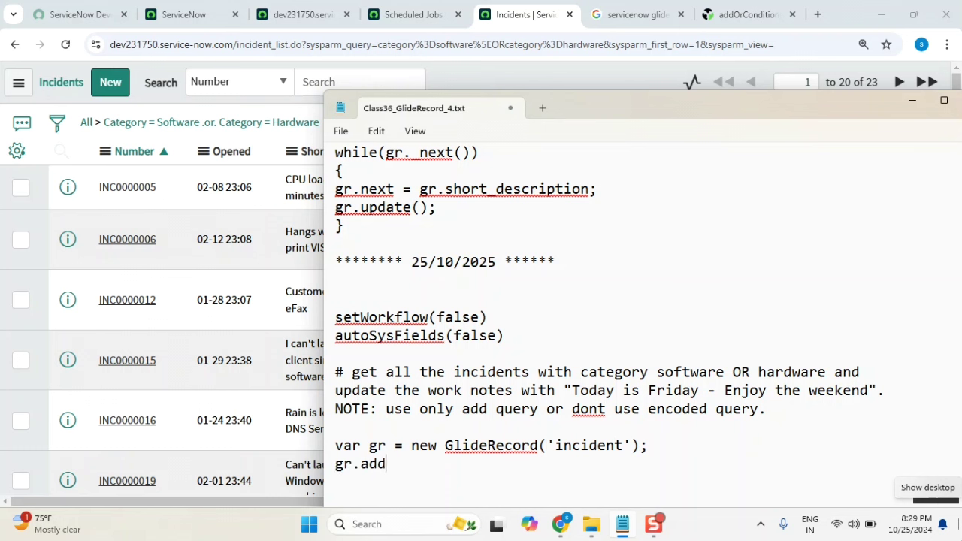
text(Quer)
text(y()
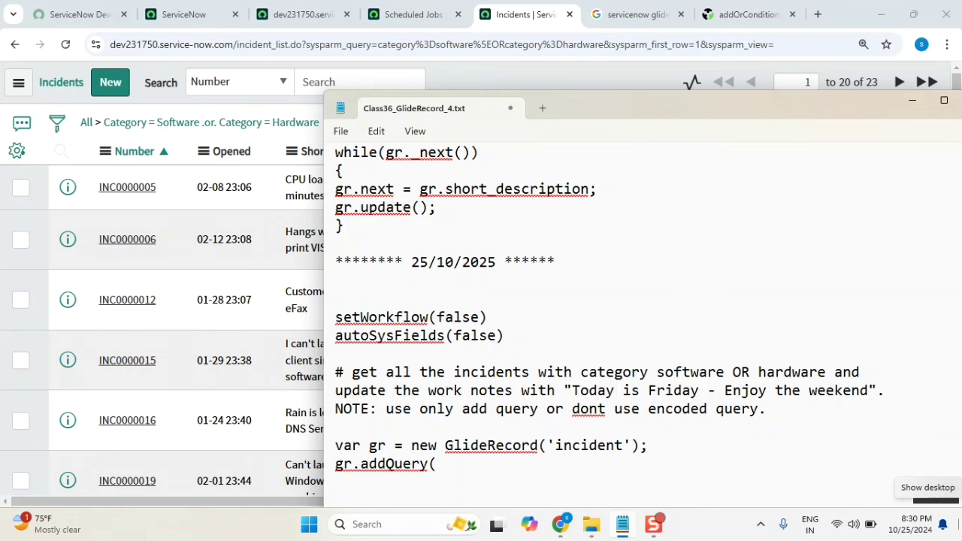
text('category)
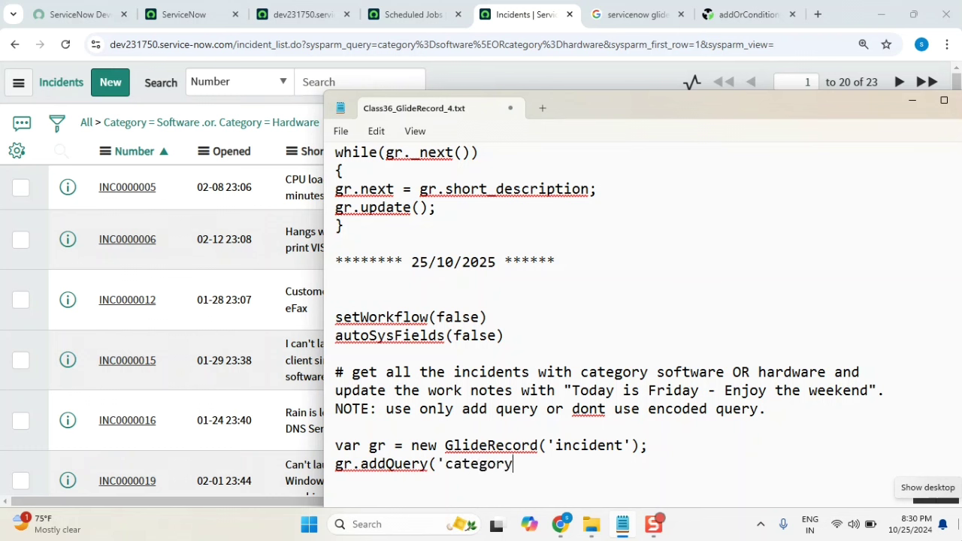
text(',)
text(so)
text(ftwar)
text(e)
text();)
key(Return)
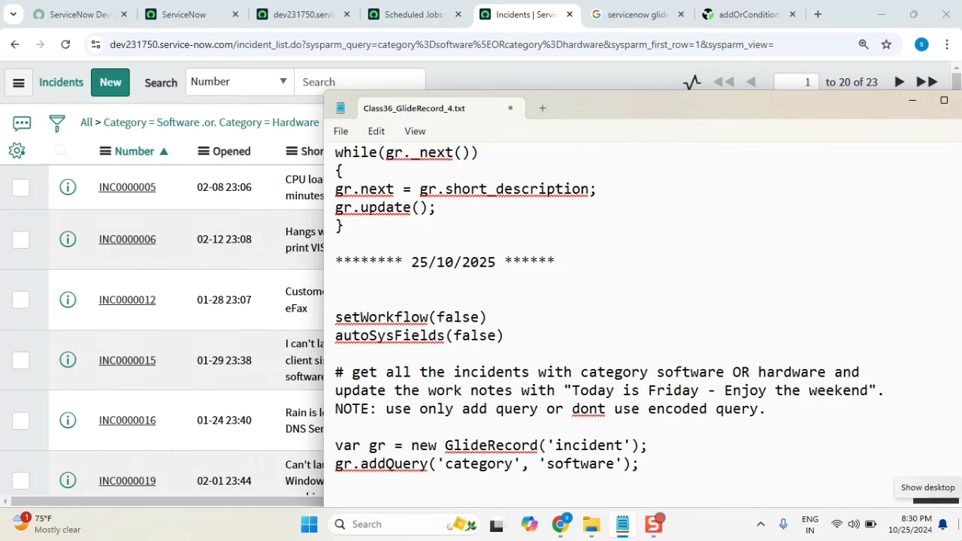
- Add a second addQuery line for category hardware
scroll(605, 308, down, 1)
scroll(605, 308, down, 3)
text(gr)
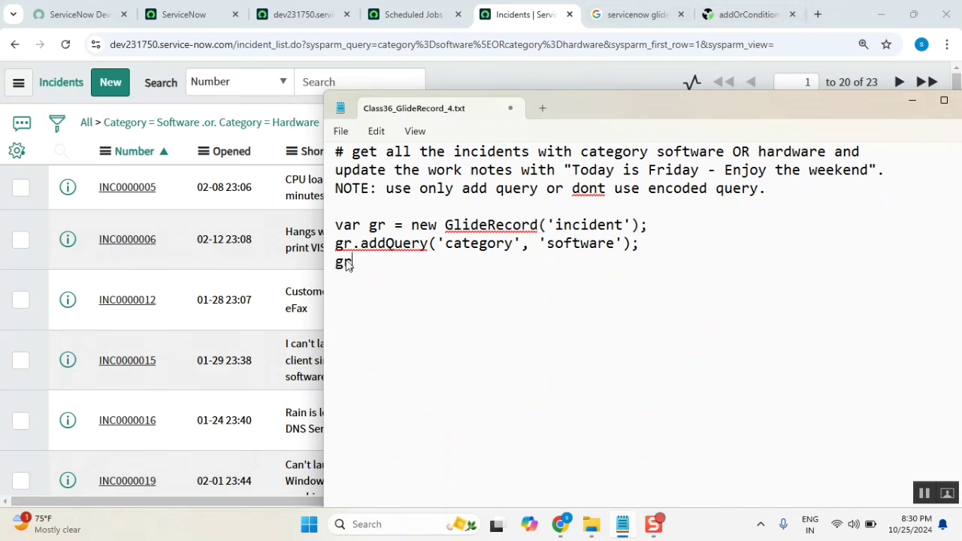
text(.add)
text(Query()
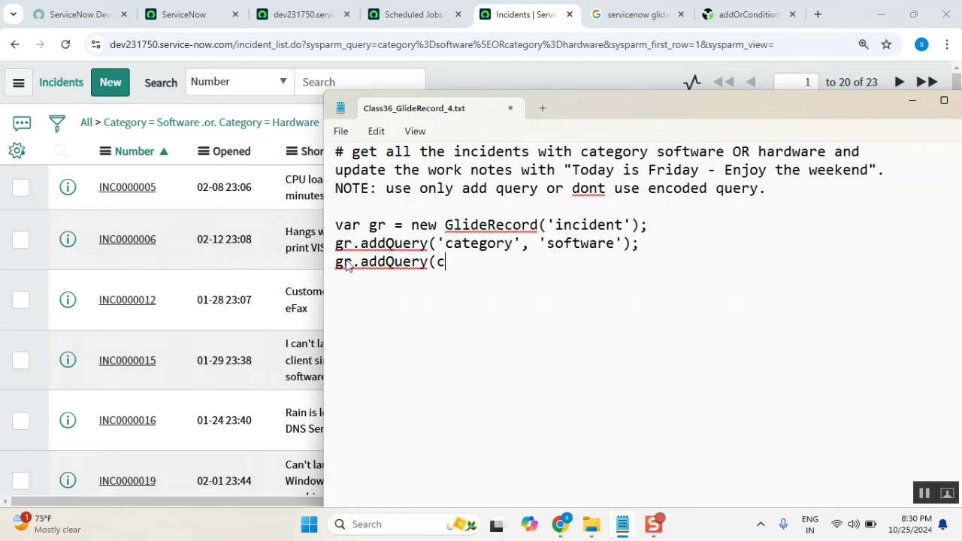
text('cat)
text(egory)
text(,)
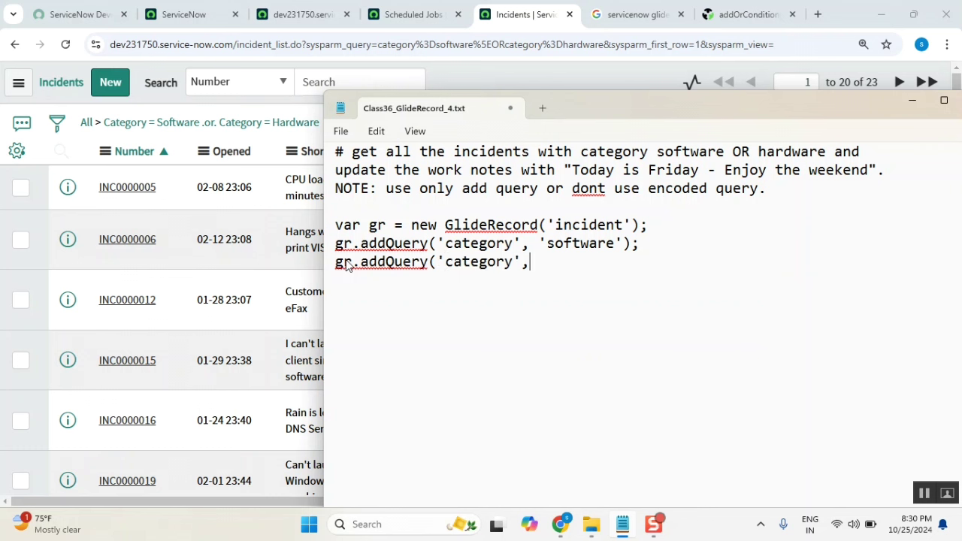
text(hardwa)
text(re)
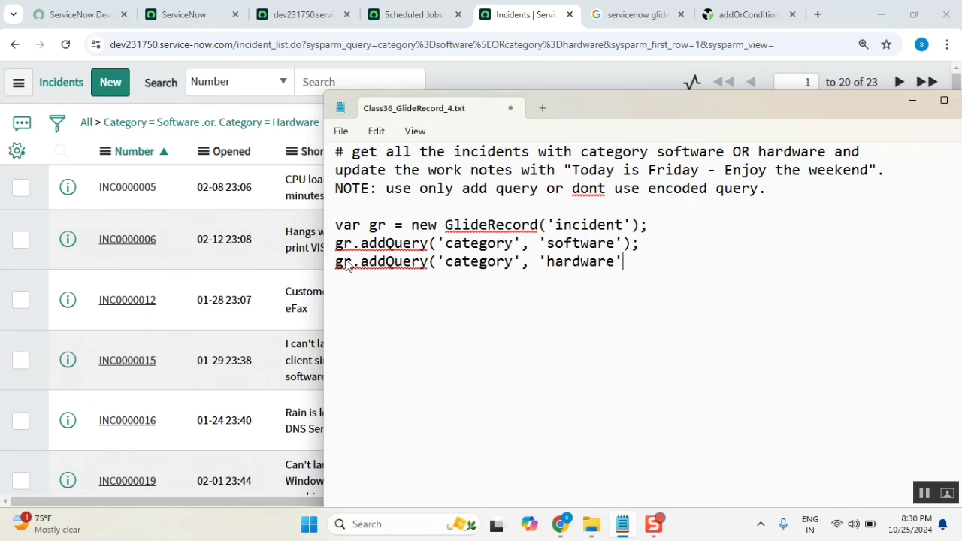
text(,)
key(BackSpace)
text();)
key(Return)
right_click(385, 259)
click(687, 233)
- Append //AND to the software addQuery line and correct 'dont' to 'don't' in the note
text(//)
text(AND)
drag(692, 250, 674, 252)
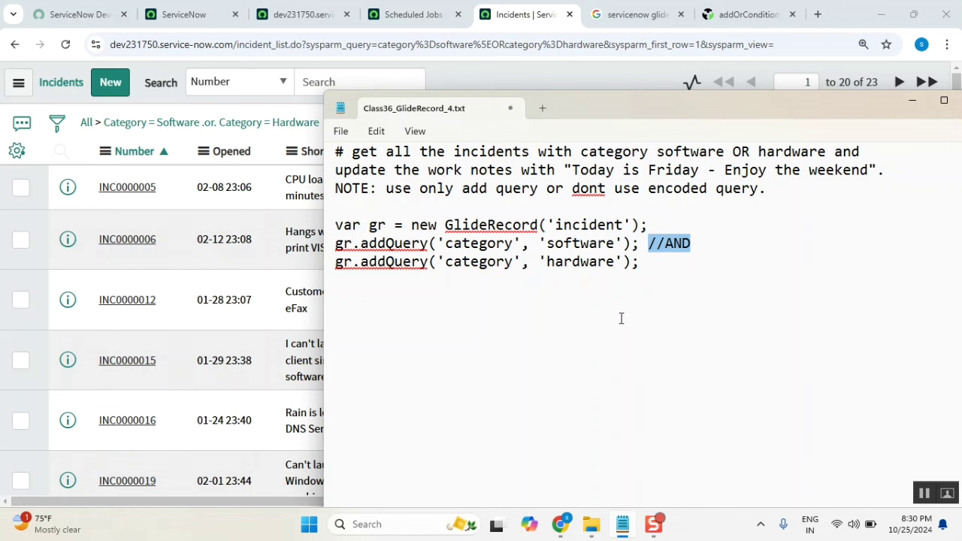
click(751, 158)
drag(752, 156, 731, 156)
scroll(702, 266, up, 1)
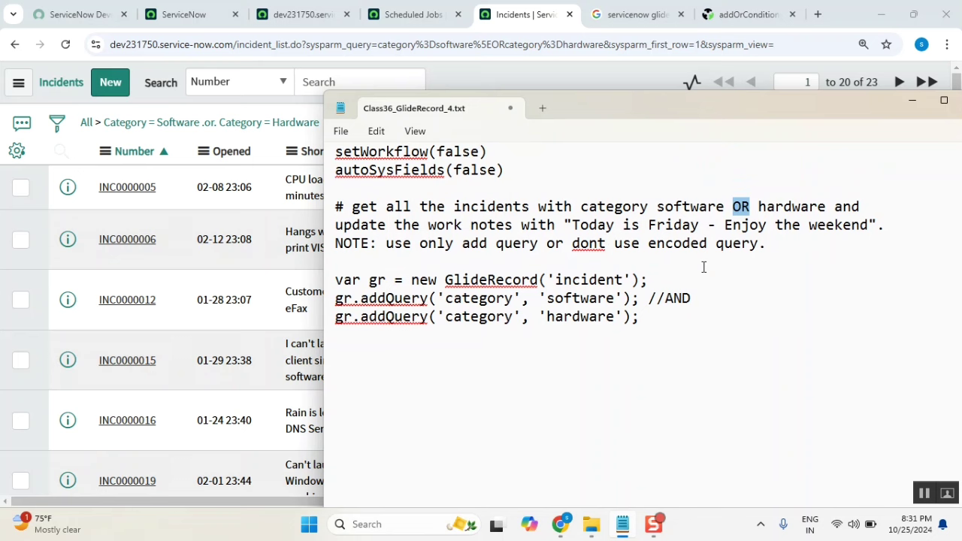
click(599, 246)
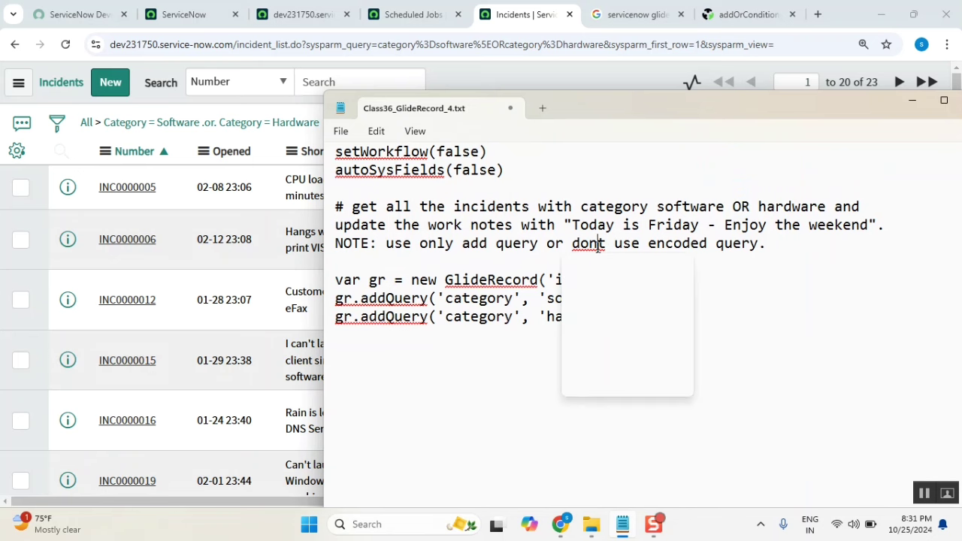
text(')
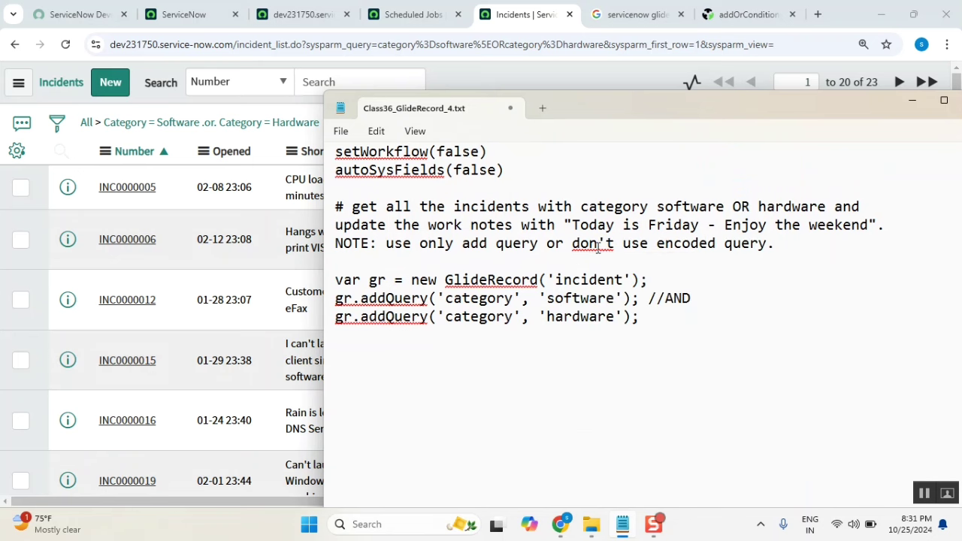
- Copy the forum example's var qc hardware addQuery and qc.addOrCondition software lines
click(733, 14)
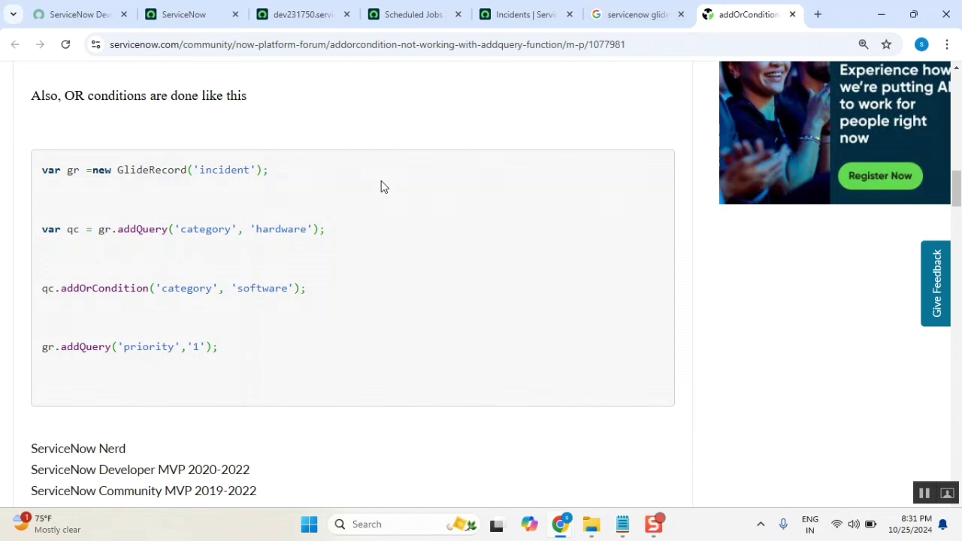
double_click(70, 172)
double_click(218, 171)
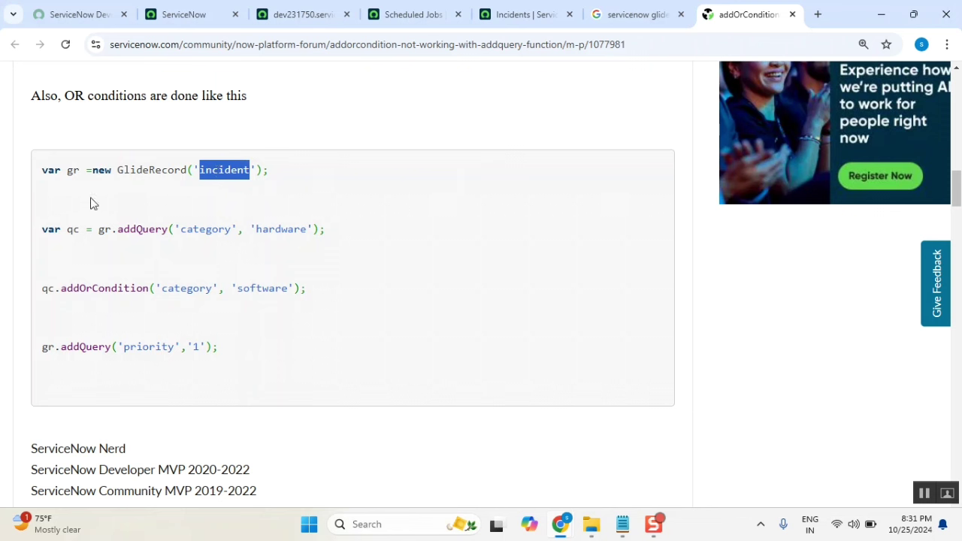
double_click(72, 230)
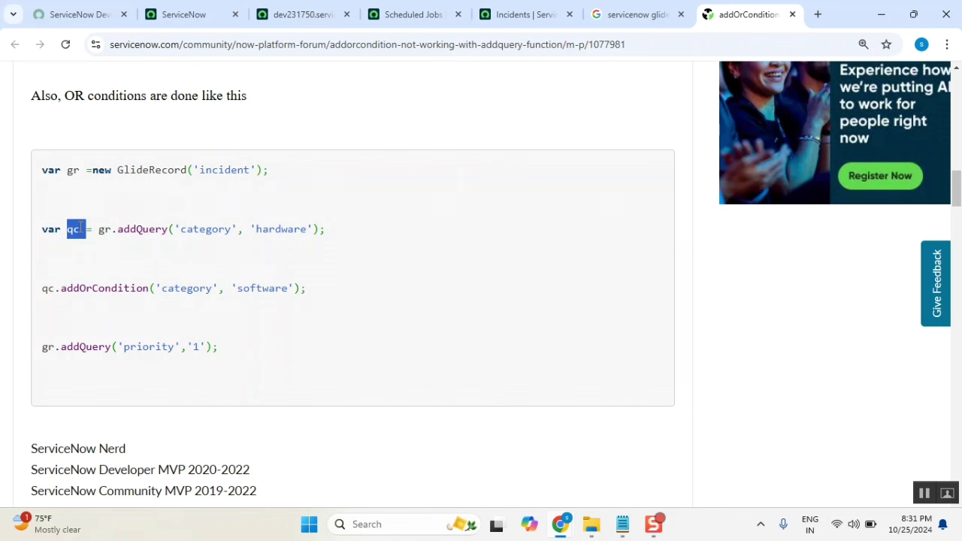
click(105, 230)
drag(105, 230, 328, 233)
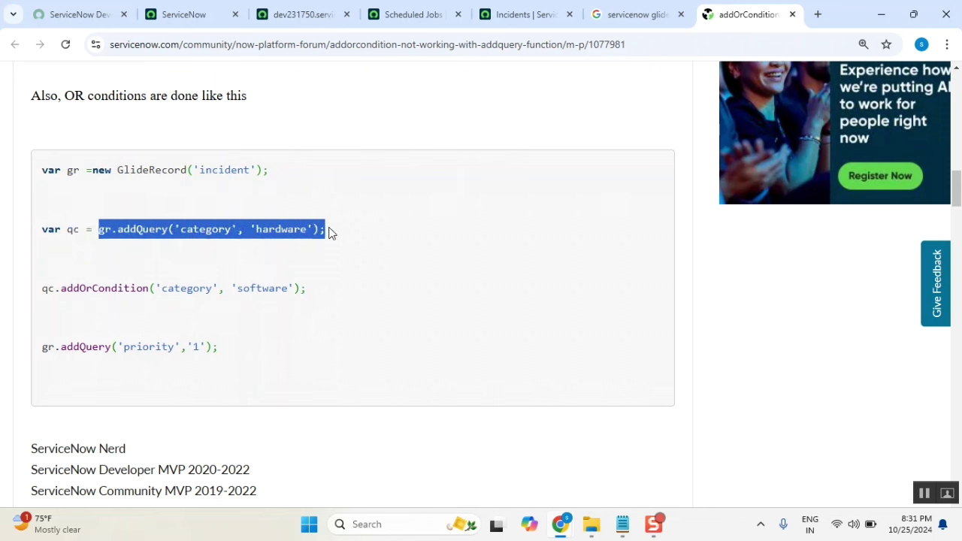
double_click(73, 230)
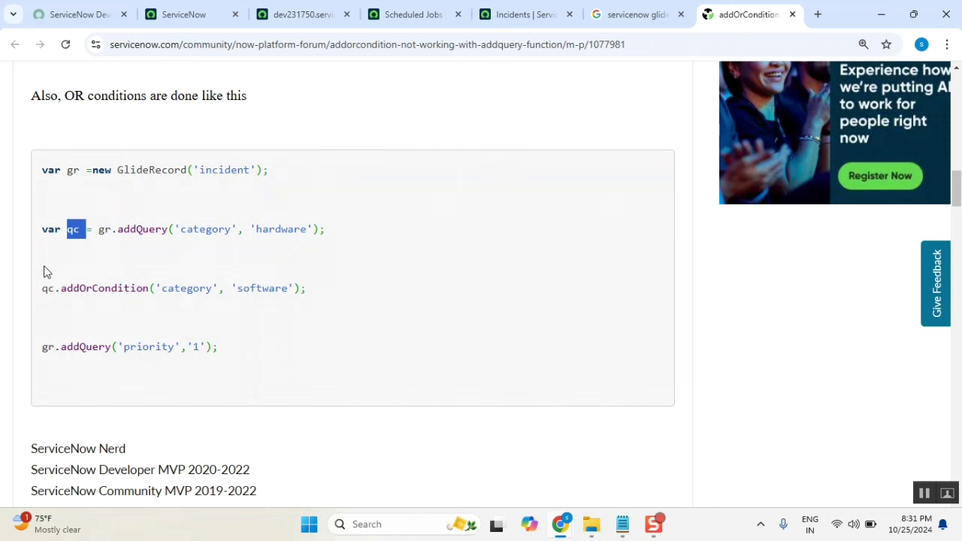
drag(61, 289, 151, 286)
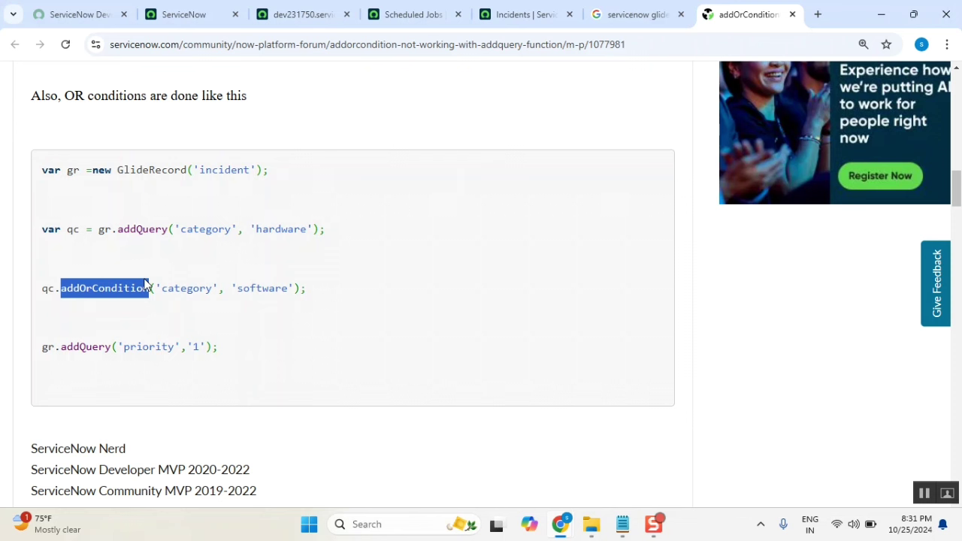
click(159, 306)
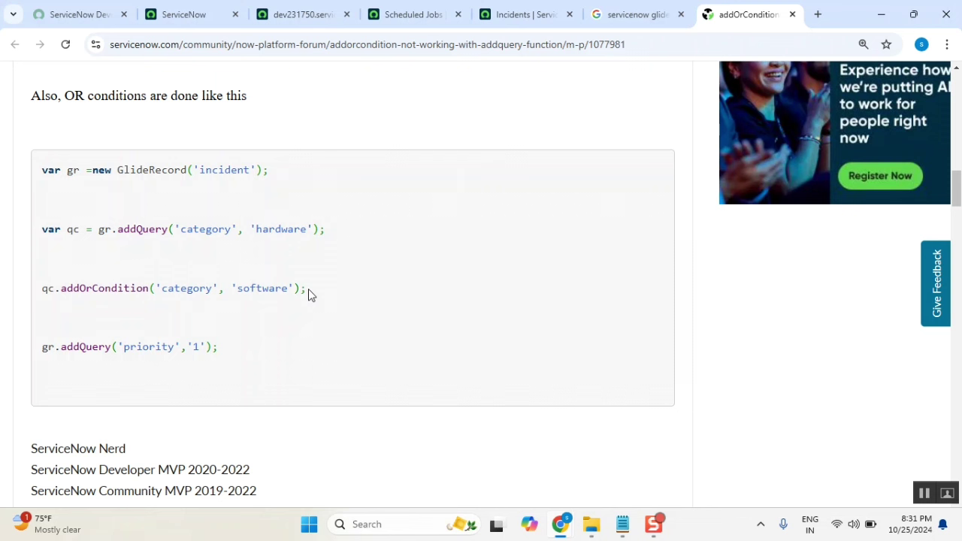
mouse_move(307, 292)
mouse_down()
mouse_move(64, 271)
mouse_move(43, 242)
mouse_up()
key(ctrl+c)
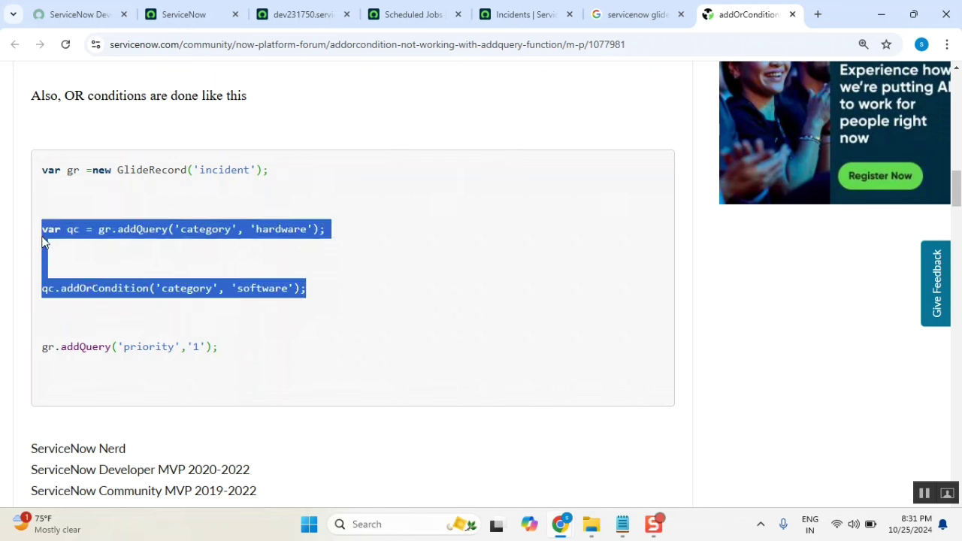
click(622, 524)
- Replace the two addQuery lines with the pasted qc hardware query and addOrCondition lines
click(380, 358)
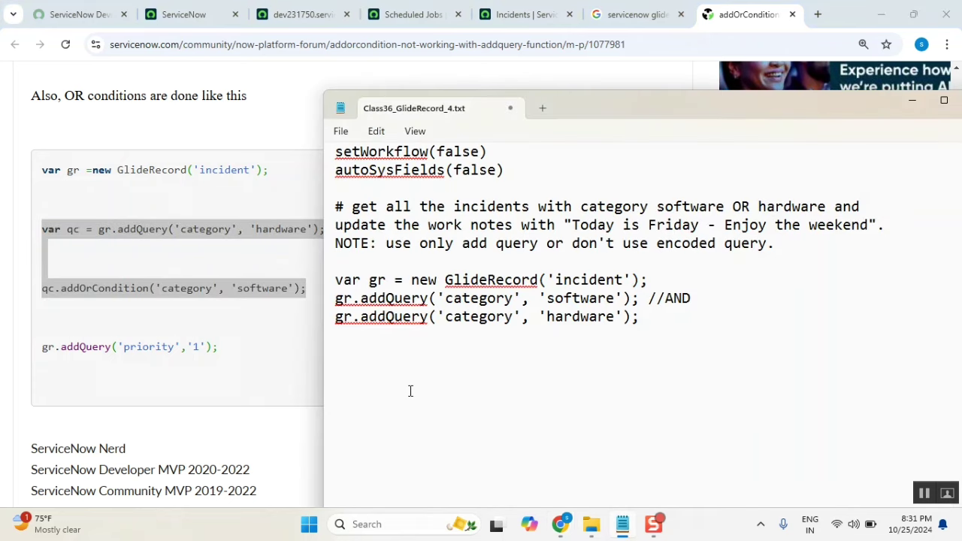
key(shift+Home)
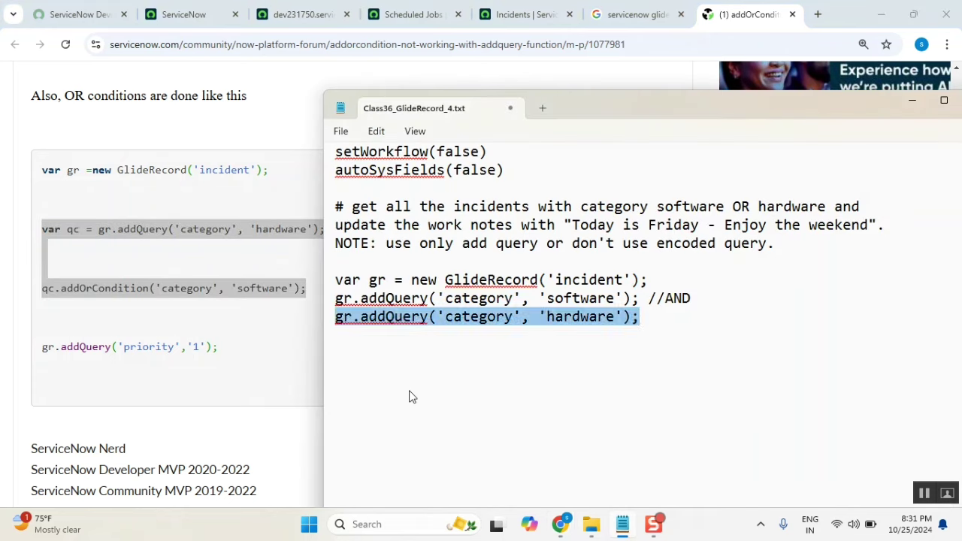
key(BackSpace)
key(Up)
key(Return)
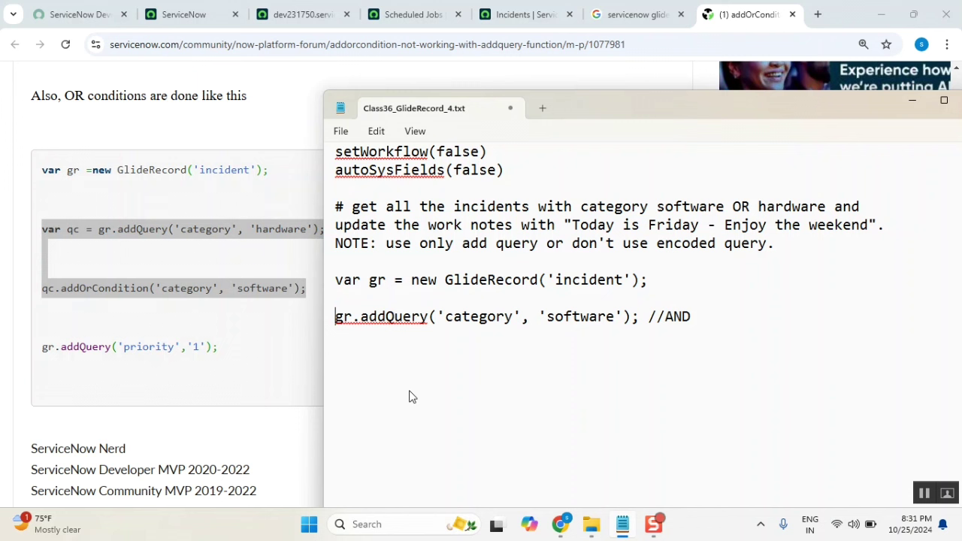
key(Up)
key(shift+Down)
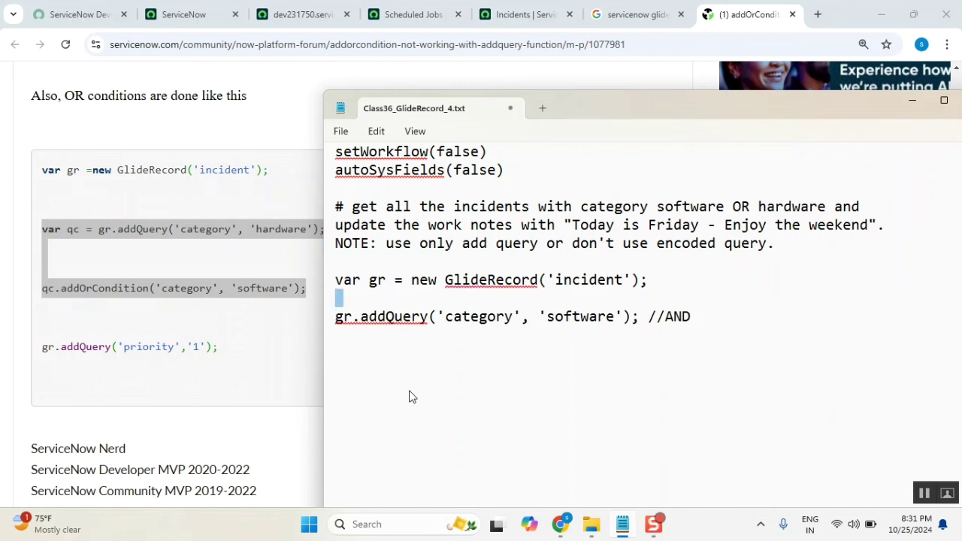
key(shift+End)
key(ctrl+v)
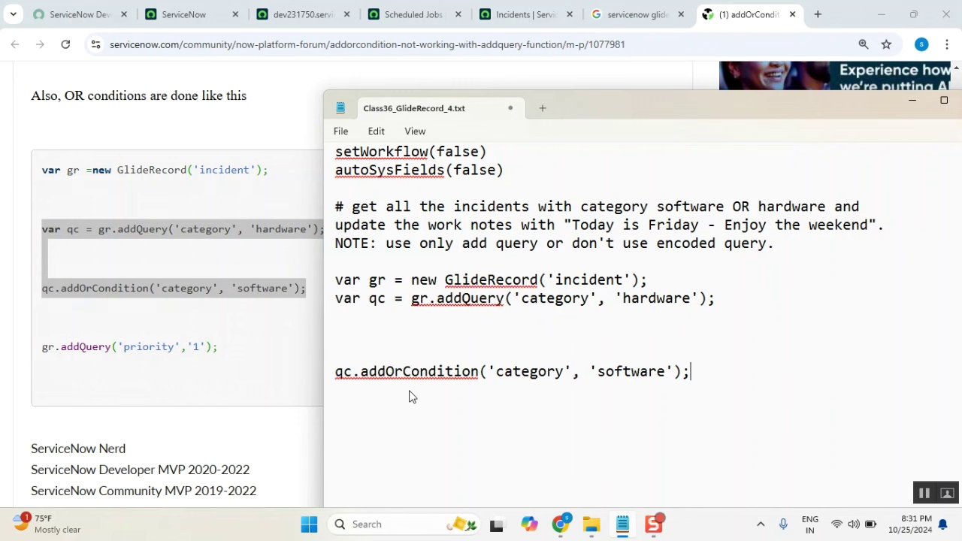
- Tidy spacing so the qc query and addOrCondition lines sit together below GlideRecord
click(651, 281)
key(Return)
click(728, 323)
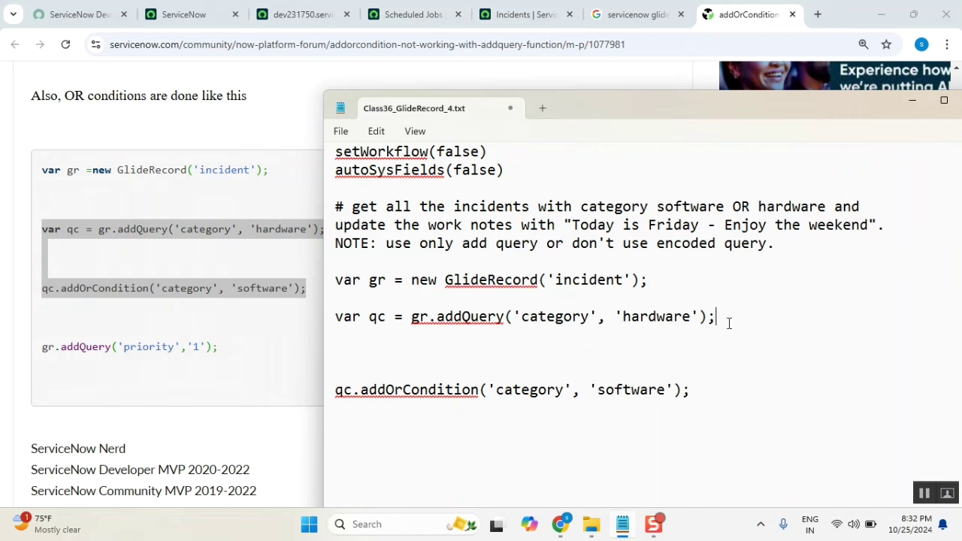
key(Delete)
key(Delete)
key(Delete)
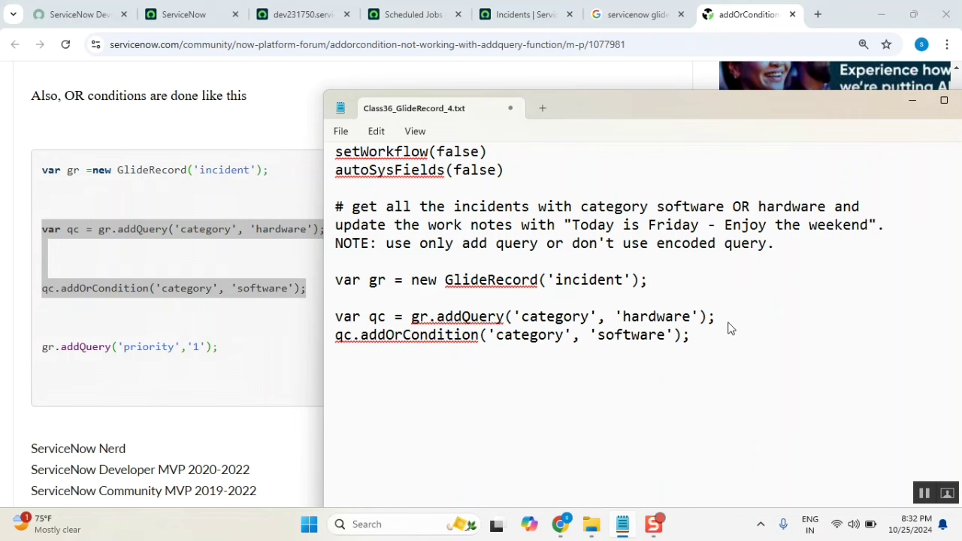
double_click(376, 319)
double_click(651, 319)
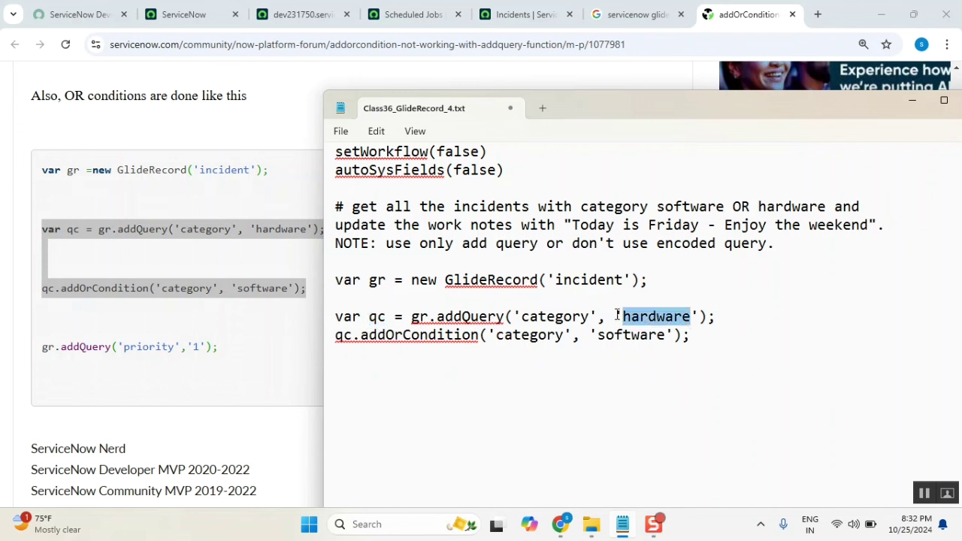
double_click(344, 333)
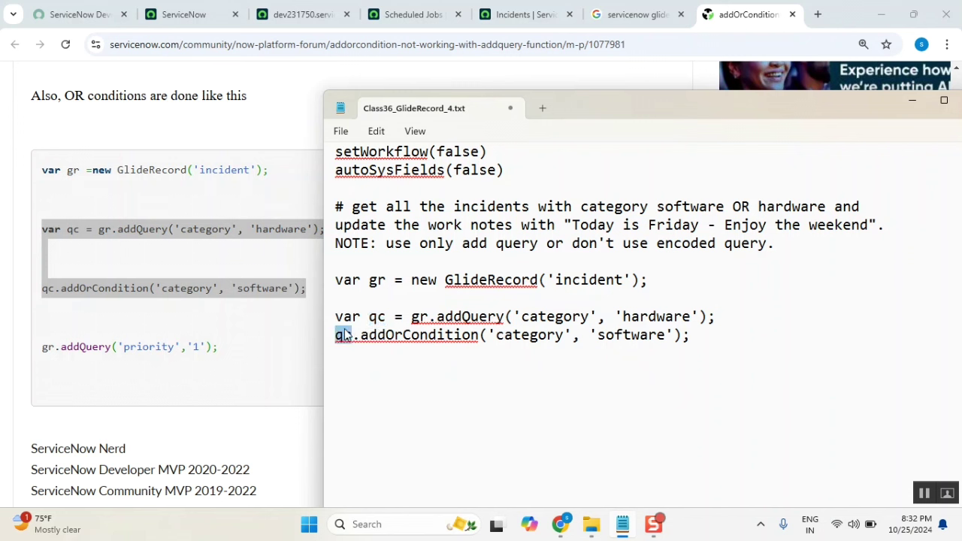
double_click(424, 337)
double_click(541, 338)
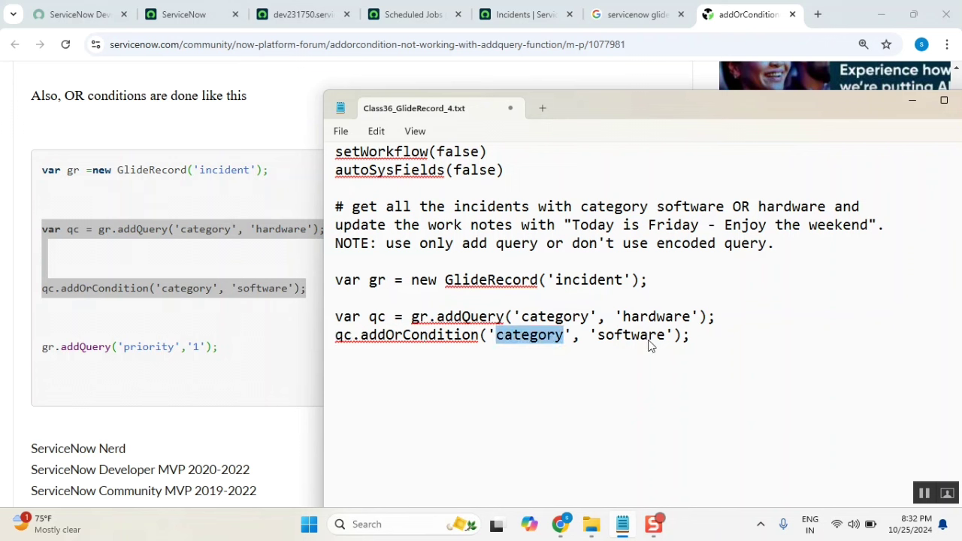
double_click(648, 339)
drag(699, 339, 333, 279)
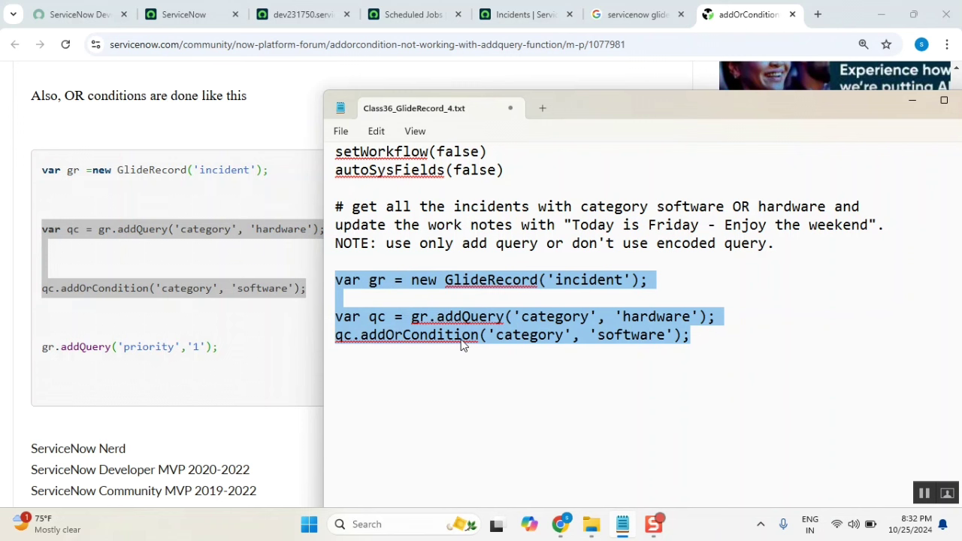
- Add gr.query(); on the line below the conditions
click(410, 361)
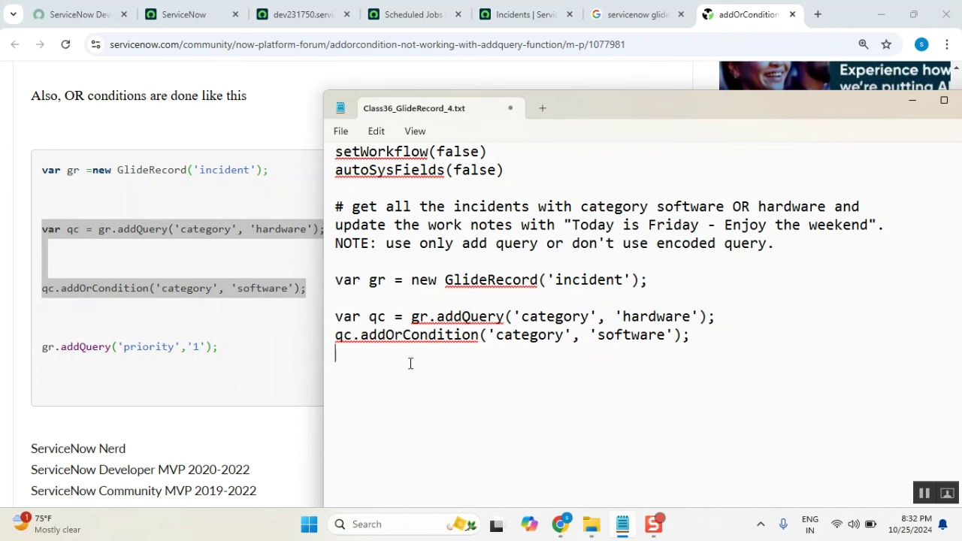
text(g)
text(r.query)
text(();)
key(Return)
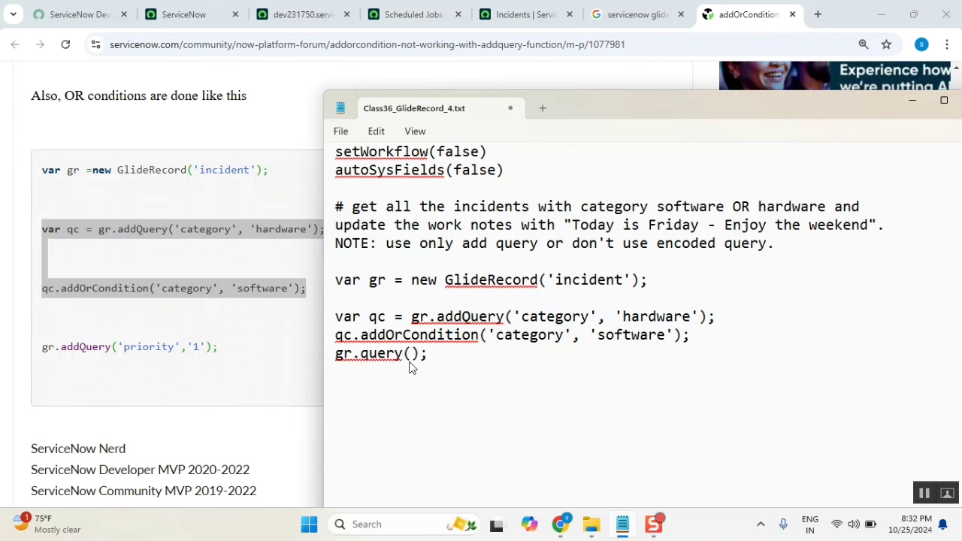
drag(430, 355, 336, 280)
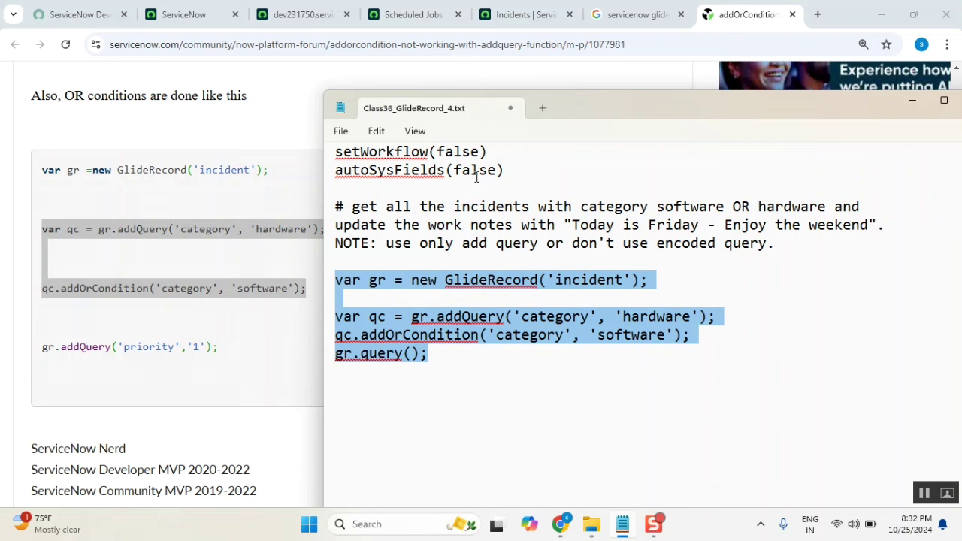
- Paste the query script into the background script editor and add gs.print(gr.getRowCount())
click(288, 10)
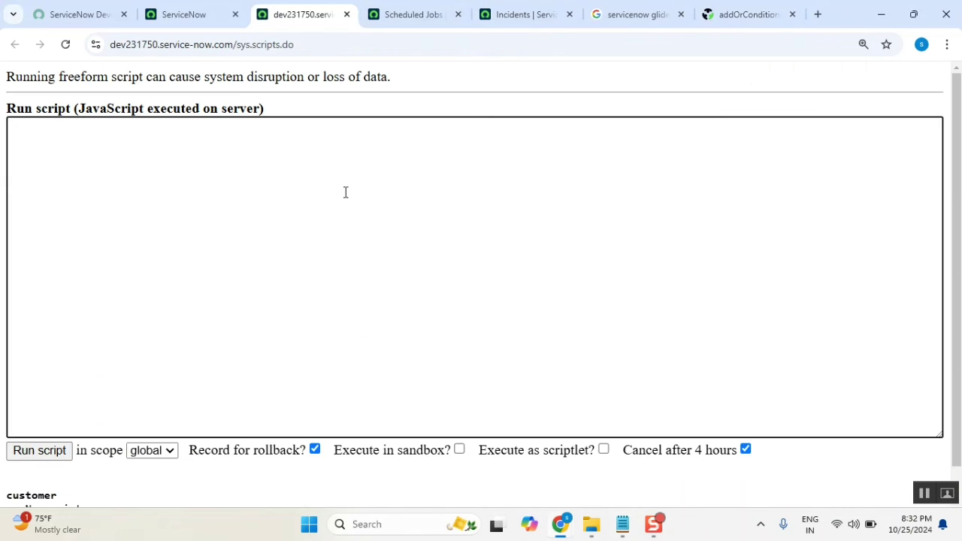
text(var gr = new GlideRecord('incident');  var qc = gr.addQuery('category', 'hardware'); qc.addOrCondition('category', 'software'); gr.query();)
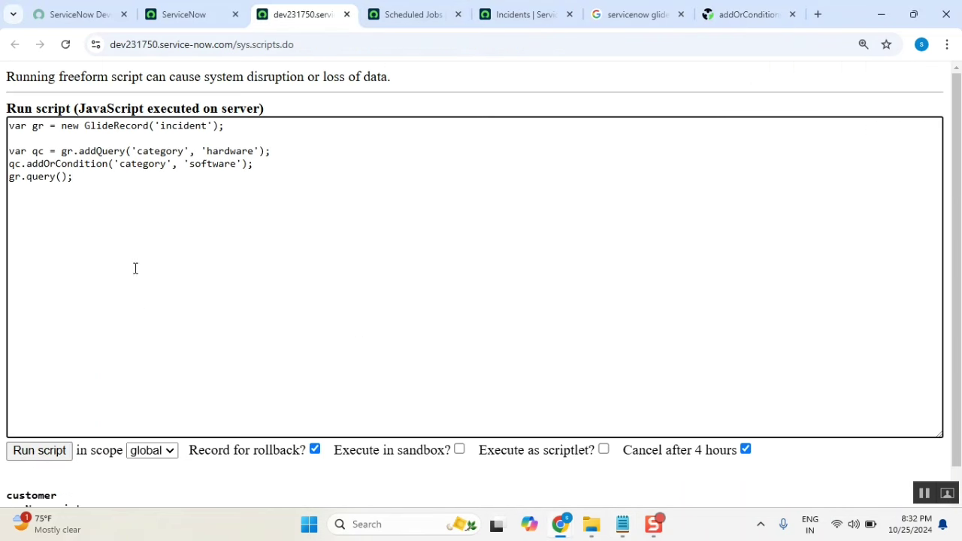
text(gs.)
text(print()
drag(33, 164, 68, 164)
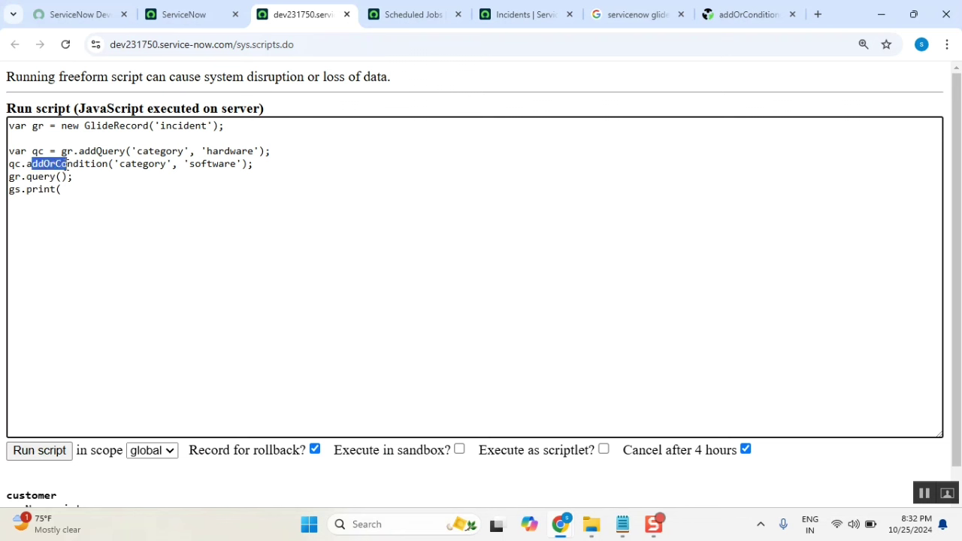
click(78, 189)
text(gr)
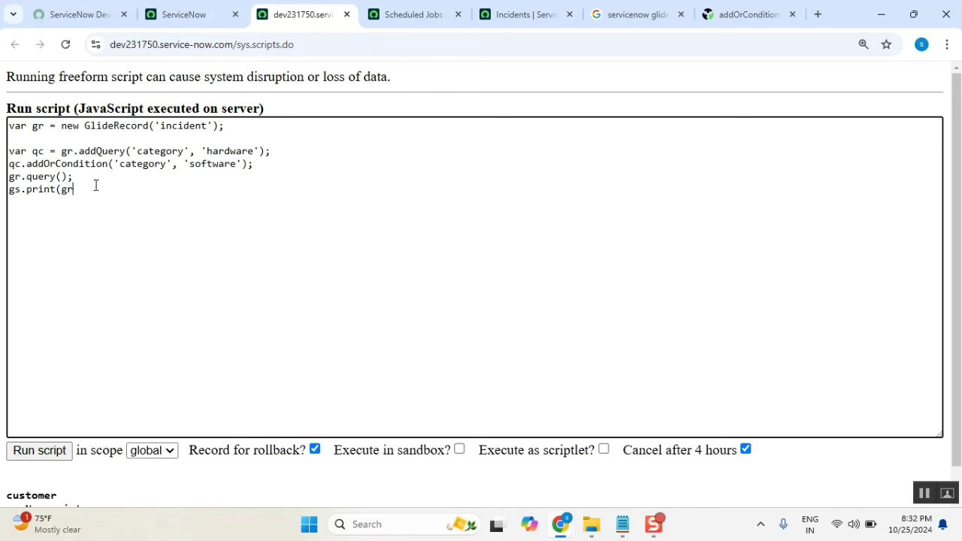
text(.getR)
text(owC)
text(ount());)
- Run the background script and confirm it prints 23, matching the filtered Incidents list
click(497, 18)
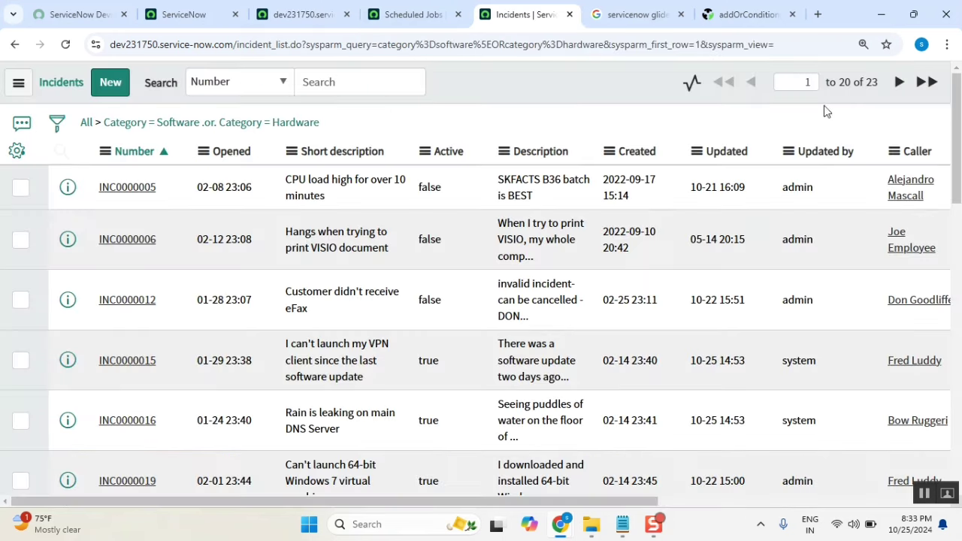
click(301, 14)
click(39, 451)
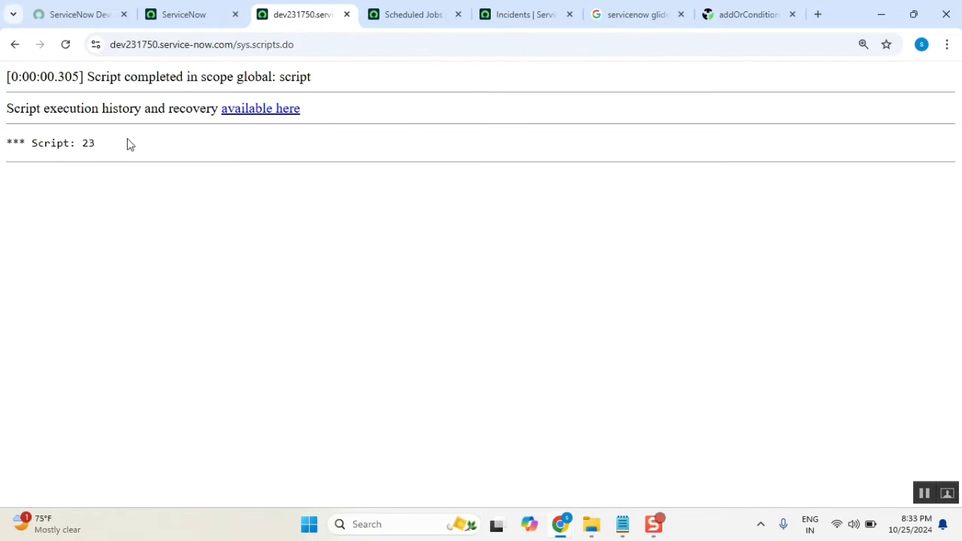
double_click(93, 147)
- Back in the enlarged editor, add a blank line after the addOrCondition line and select the whole script
click(14, 44)
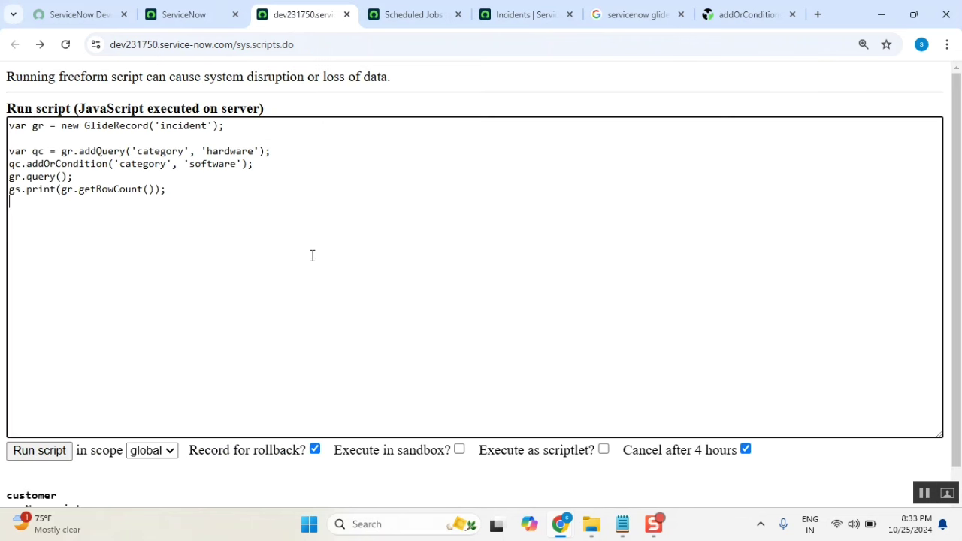
key(ctrl+plus)
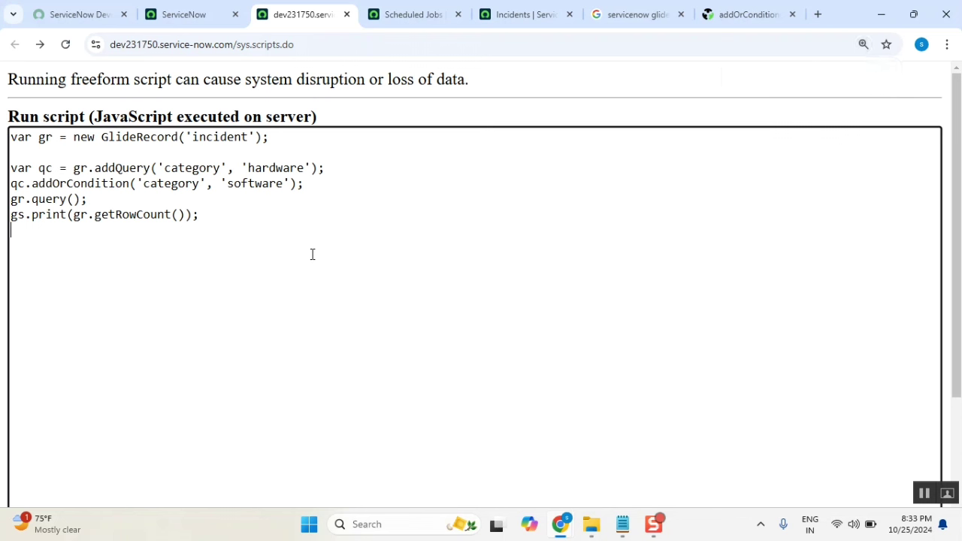
click(331, 186)
key(Return)
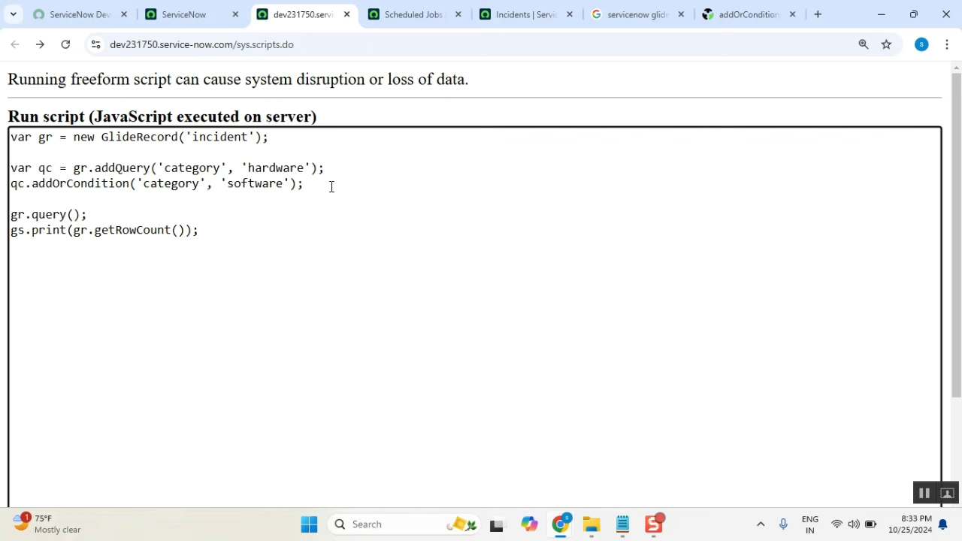
key(ctrl+a)
key(ctrl+c)
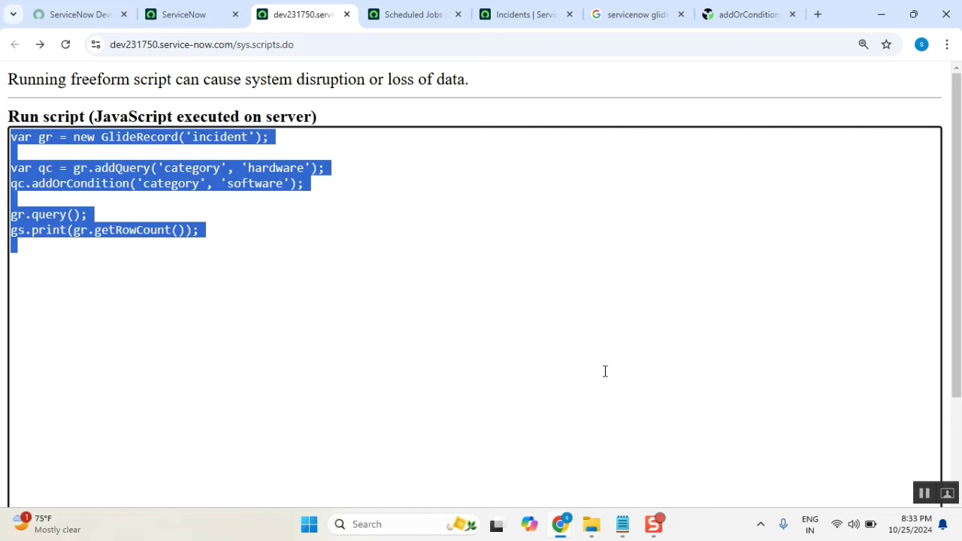
- Replace the old query lines in the Notepad copy with the updated script
click(621, 526)
click(431, 397)
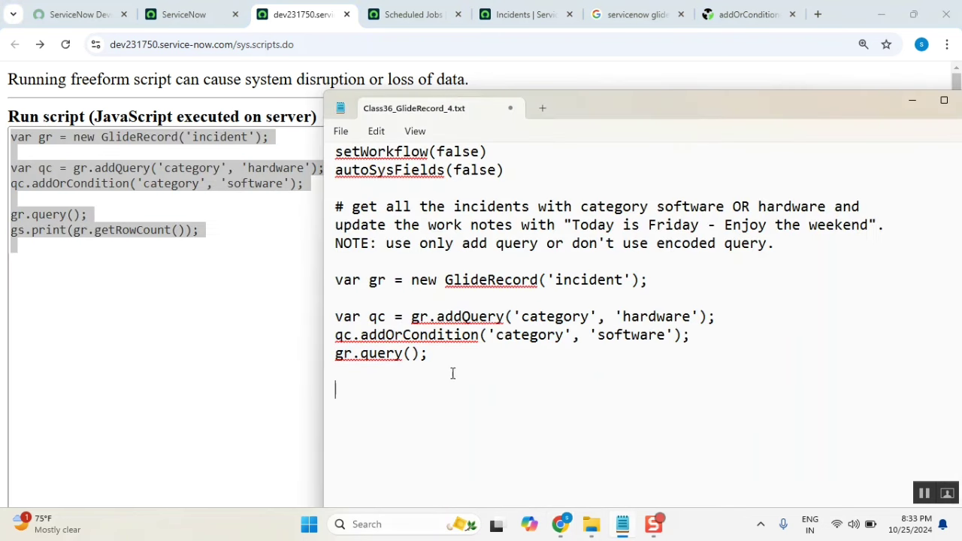
mouse_move(428, 354)
mouse_down()
mouse_move(361, 317)
mouse_move(335, 279)
mouse_up()
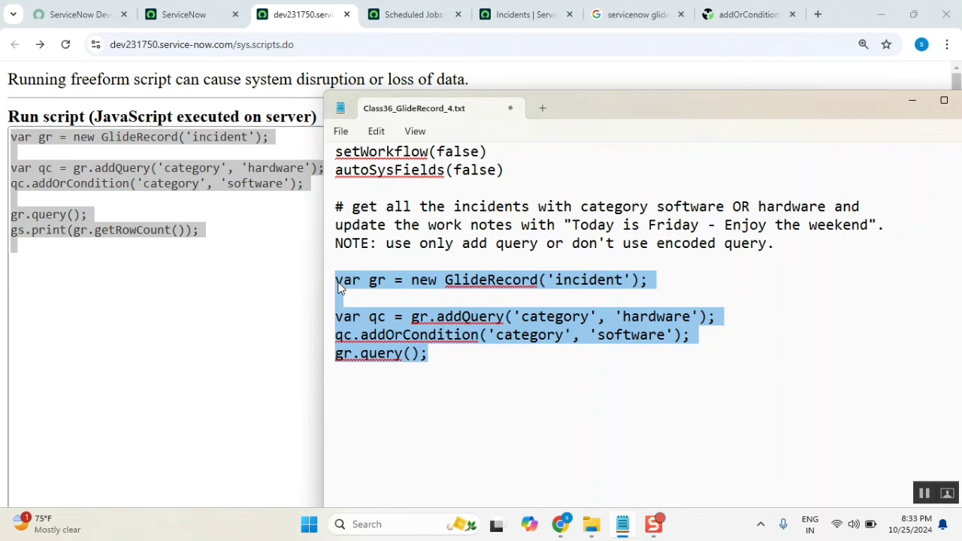
key(ctrl+v)
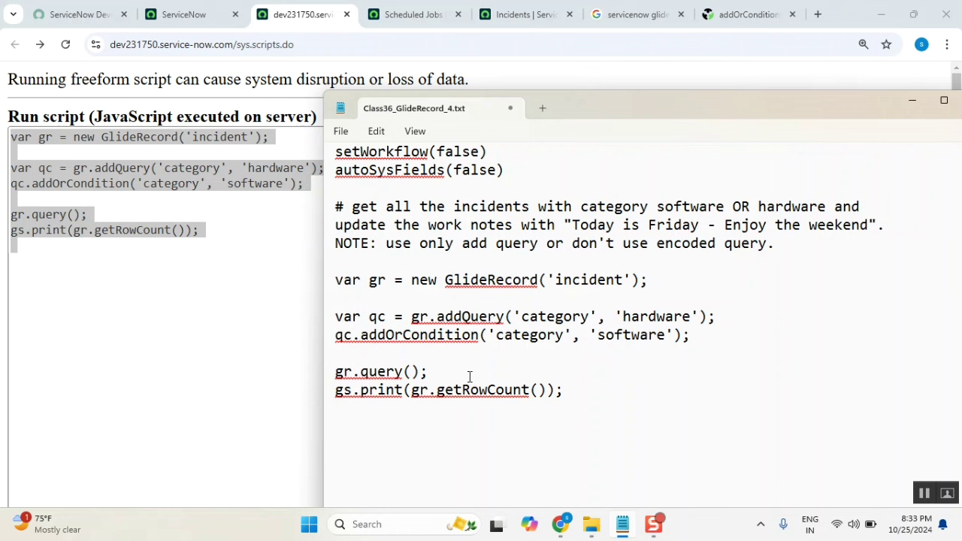
- Capitalise 'get' to 'Get' in the comment and select the 'Today is Friday - Enjoy the weekend' message
click(431, 263)
click(368, 211)
key(BackSpace)
text(G)
double_click(454, 350)
double_click(460, 335)
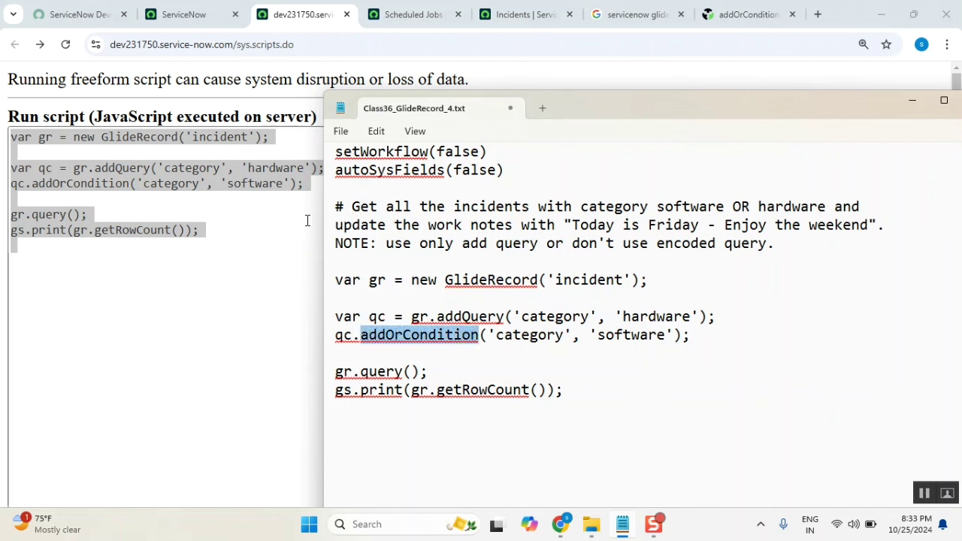
click(870, 225)
shift+click(572, 225)
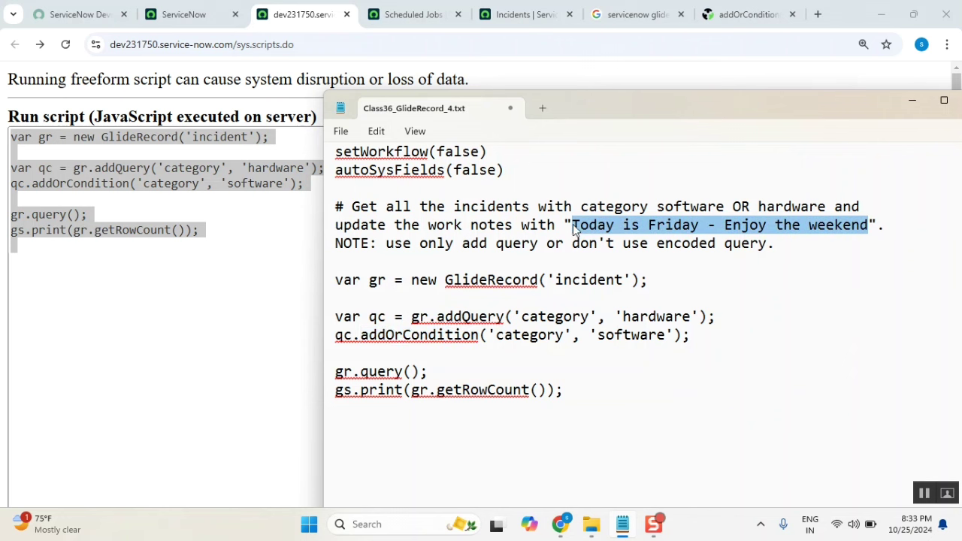
click(225, 236)
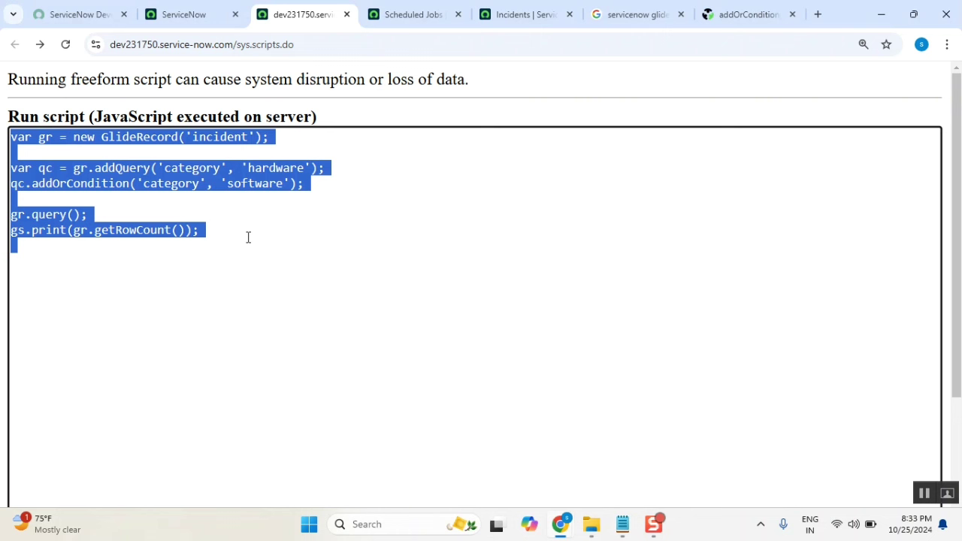
- Begin a while(gr.next()) loop assigning the weekend message to gr.work_notes
key(Right)
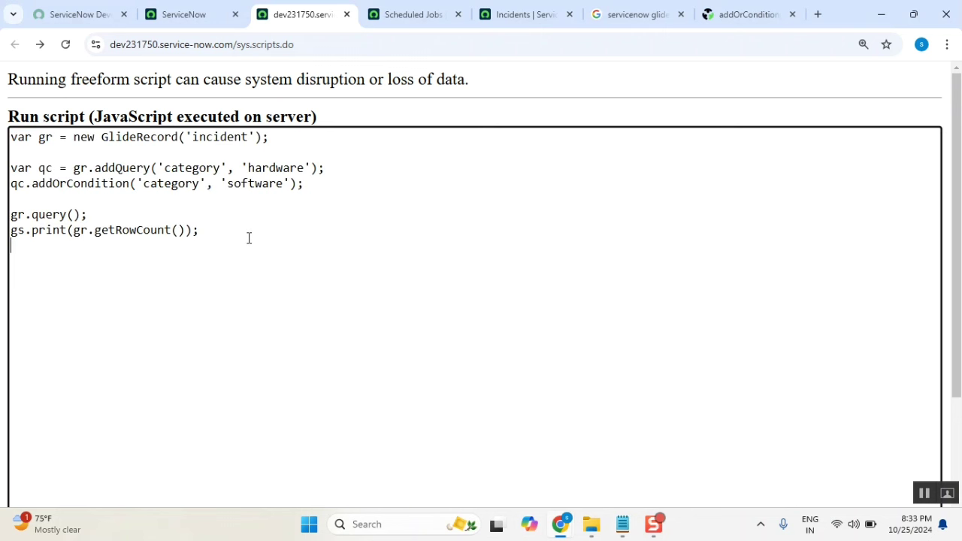
text(while)
text(gr.nex)
text(t()) )
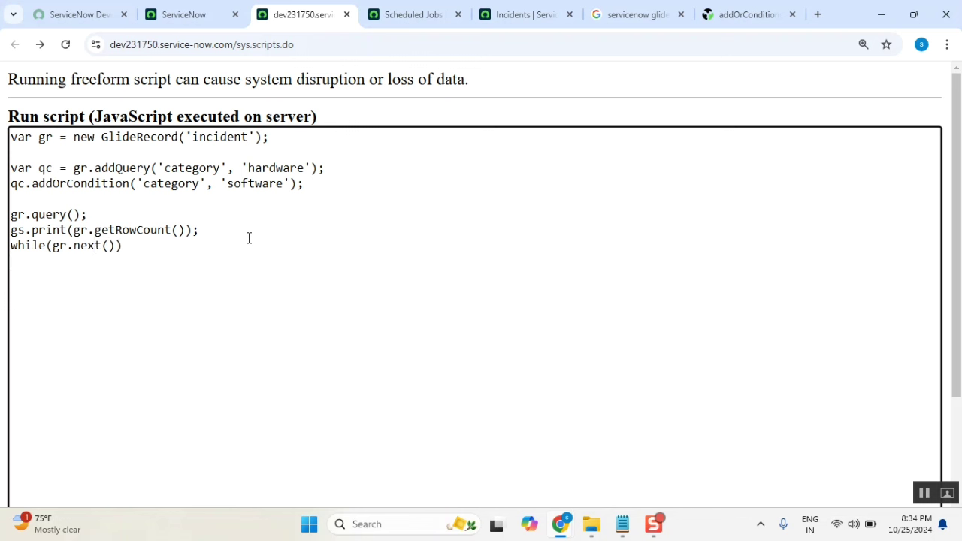
text({ )
text(gr.)
text(Today is Friday - Enjoy the weekend)
key(BackSpace)
key(BackSpace)
key(BackSpace)
key(BackSpace)
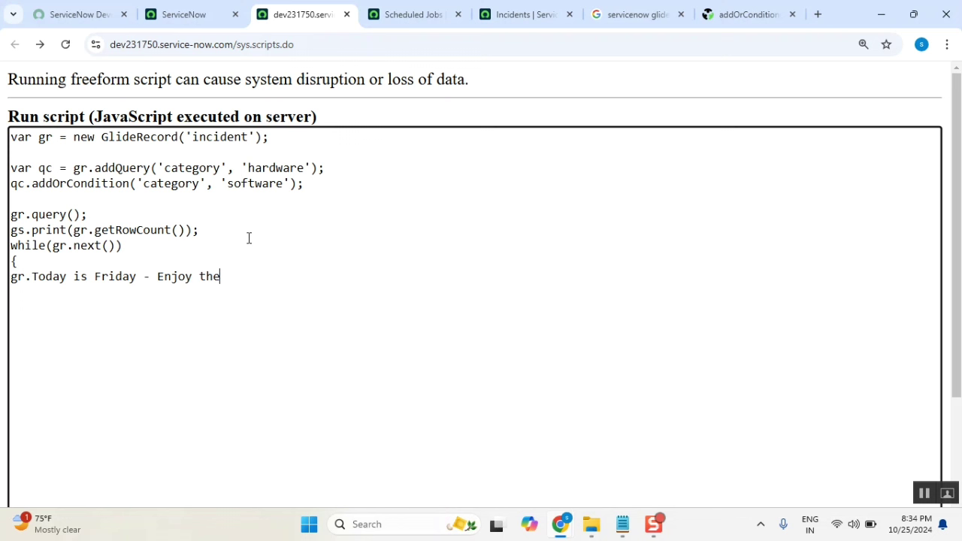
key(BackSpace)
key(BackSpace)
key(BackSpace)
key(BackSpace)
key(BackSpace)
key(BackSpace)
key(BackSpace)
key(BackSpace)
key(BackSpace)
key(BackSpace)
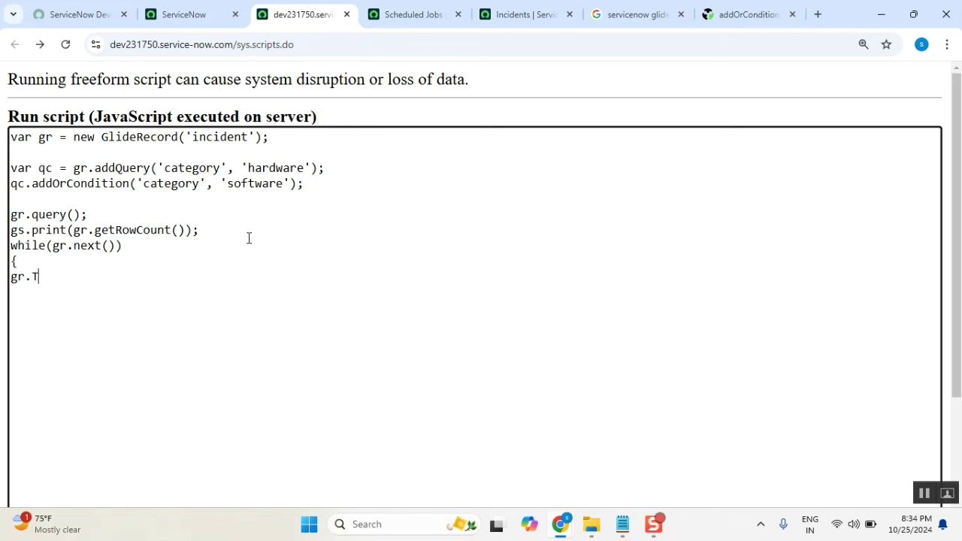
key(BackSpace)
text(work_n)
text(otes =)
text(Today is Friday - Enjoy the weekend)
text(";)
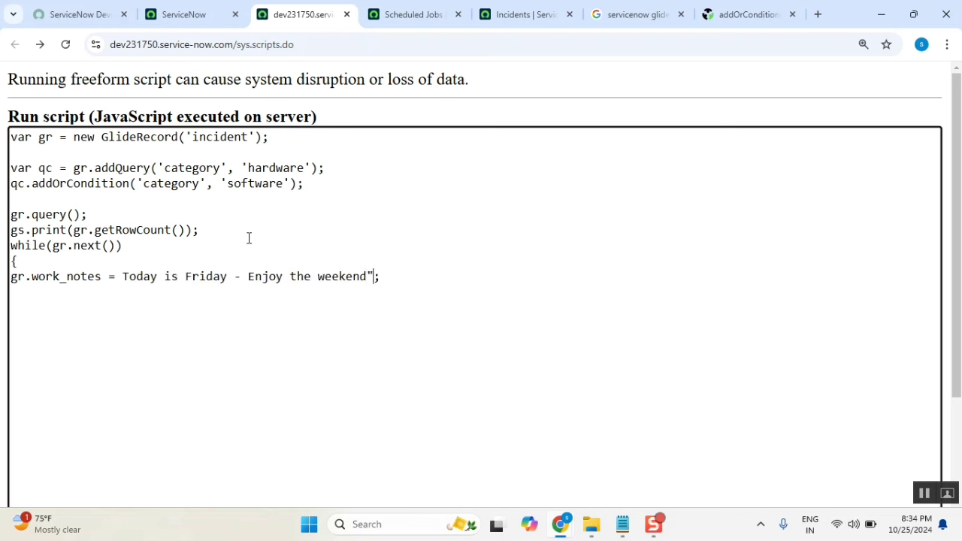
- Add the message's opening quote, a gr.update(); call and the closing brace, then select the script
key(Left)
key(Left)
key(Left)
key(Left)
key(Left)
key(Left)
key(Left)
text(")
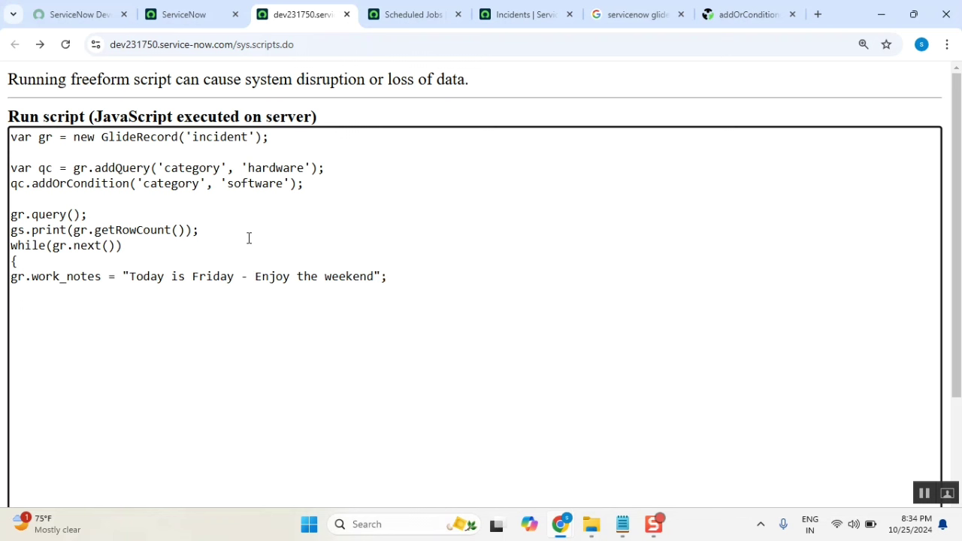
key(End)
key(Return)
text(gr.update)
text(();)
key(Return)
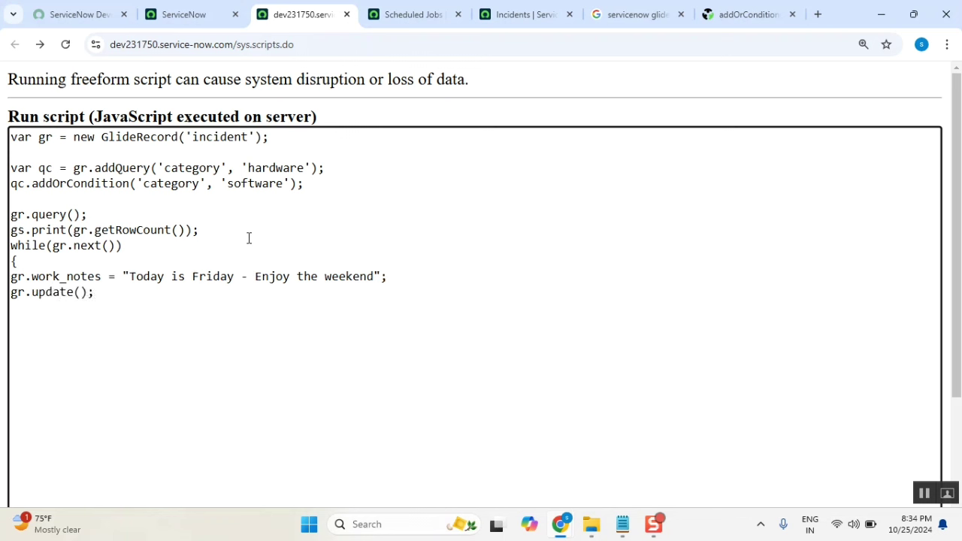
text(})
key(ctrl+a)
key(ctrl+c)
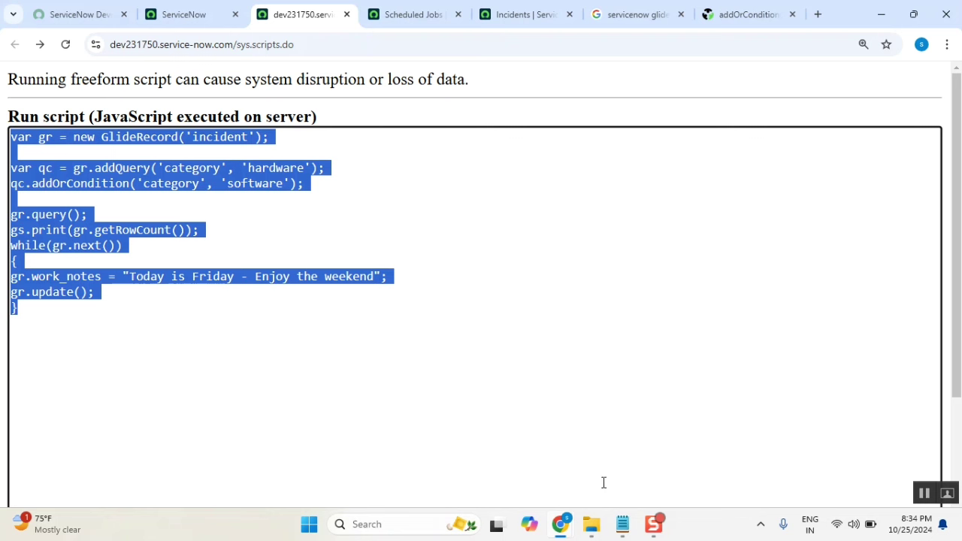
- Below the earlier Notepad script, add a ******* separator and paste the full loop script
click(623, 534)
click(381, 450)
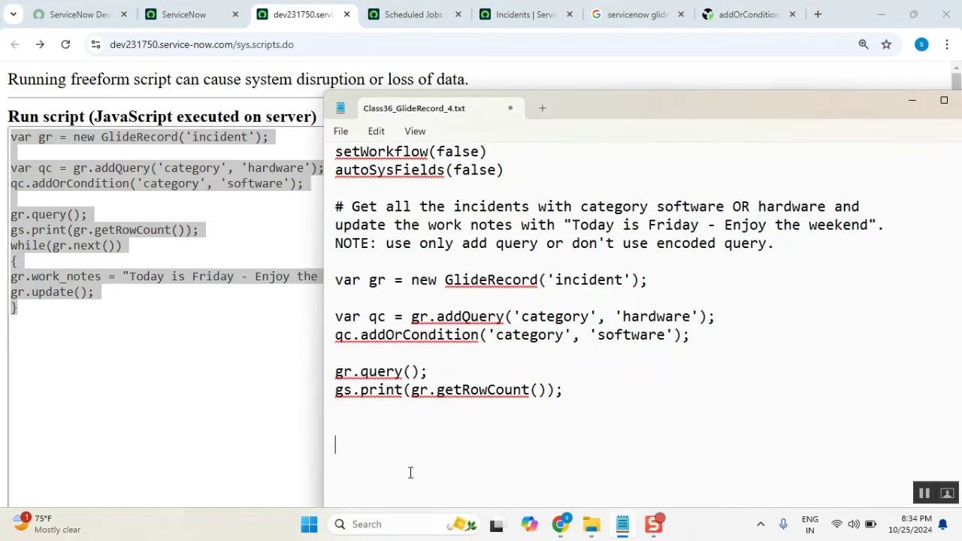
text(*****)
text(**)
key(Return)
key(Return)
key(Return)
key(ctrl+v)
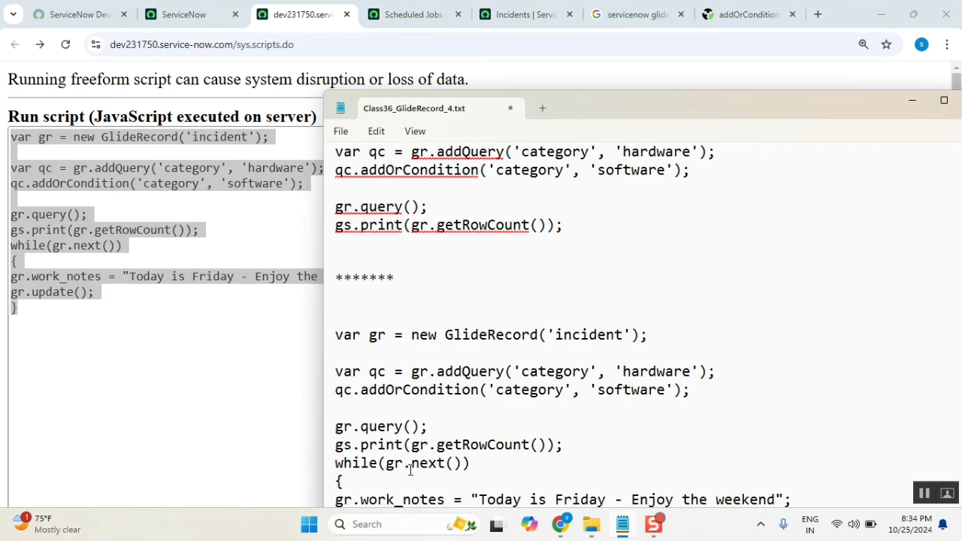
key(alt+Tab)
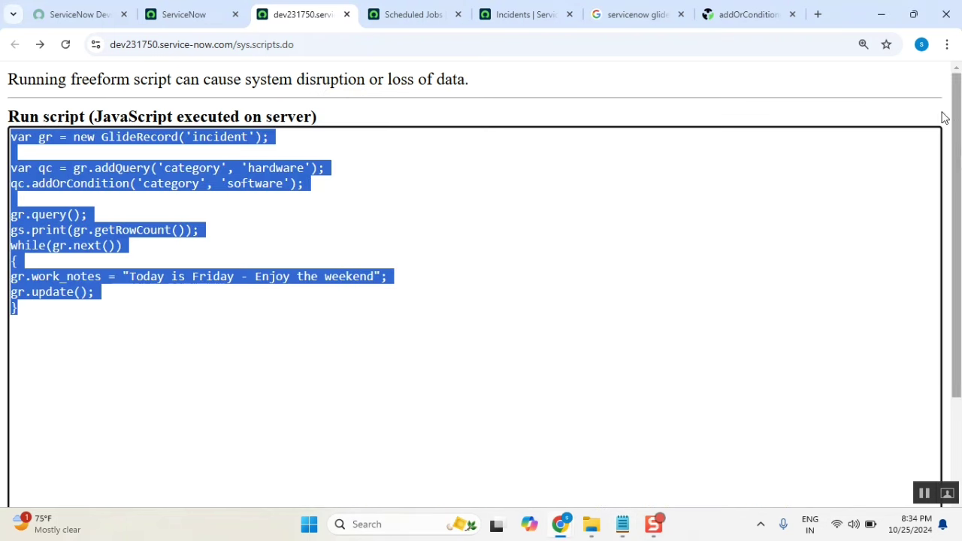